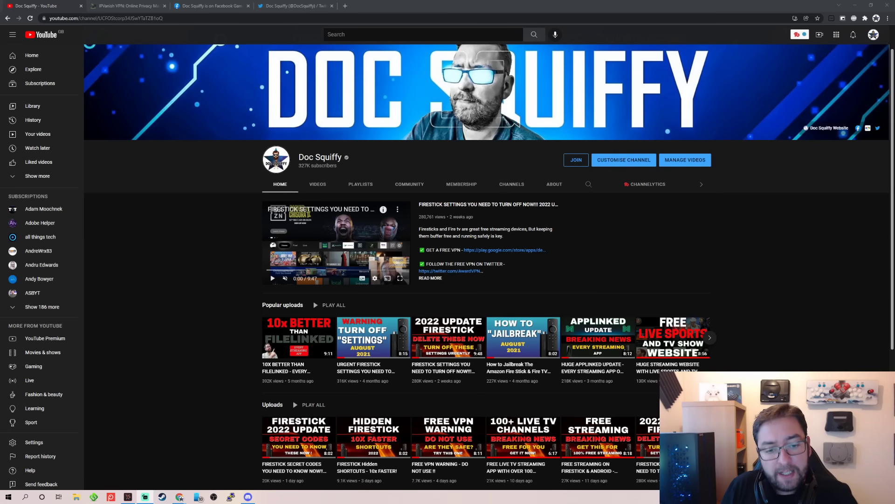
Browse the installed apps in Your Apps & Channels, then return Home and move to the Find tab
scroll(306, 290, down, 3)
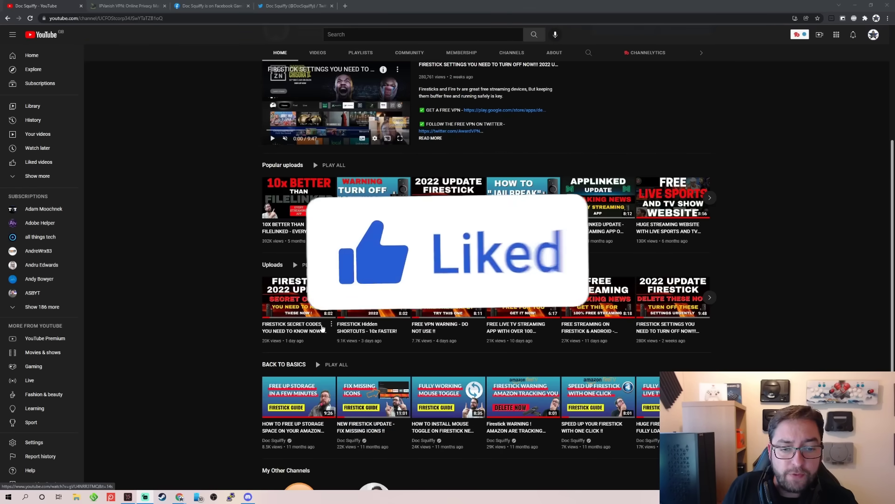
scroll(312, 320, up, 4)
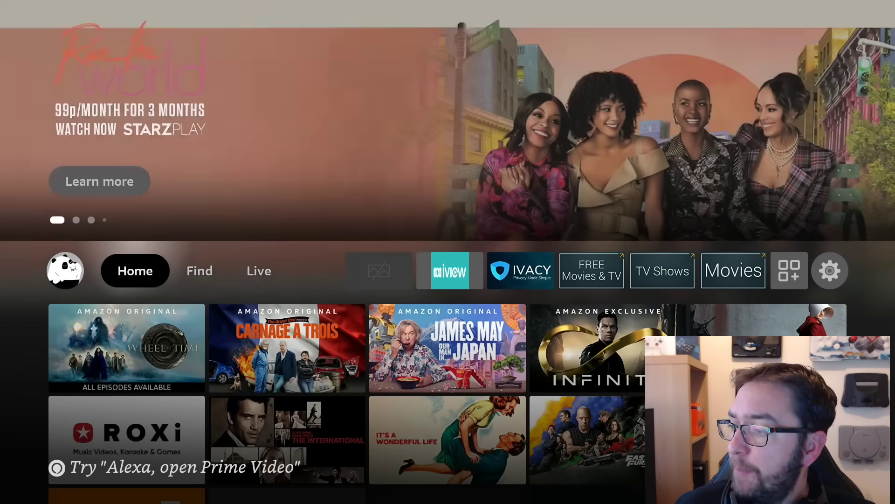
key(Right)
key(Right)
key(Right)
key(Right)
key(Right)
key(Right)
key(Right)
key(Right)
key(Right)
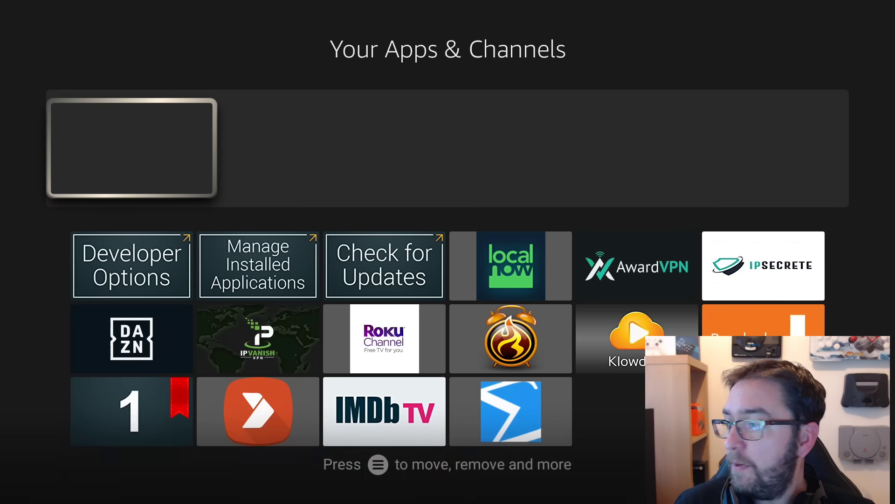
key(Down)
key(Down)
key(Down)
key(Down)
key(Down)
key(Down)
key(Down)
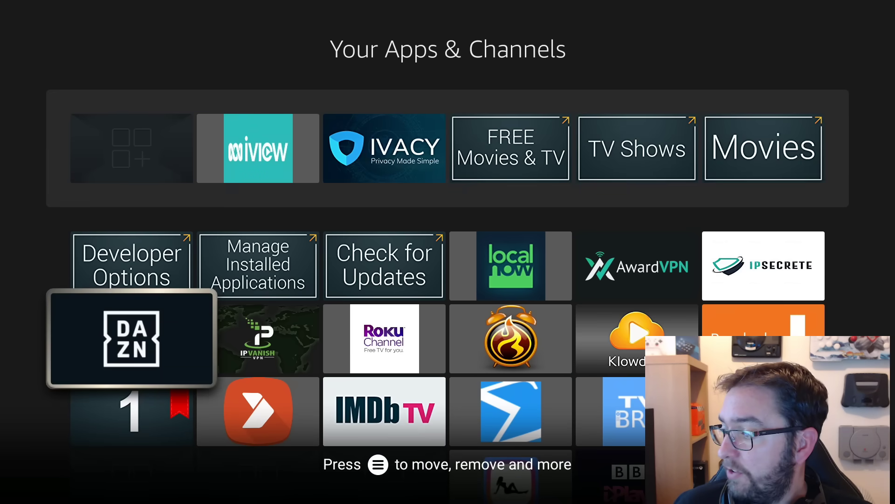
key(Down)
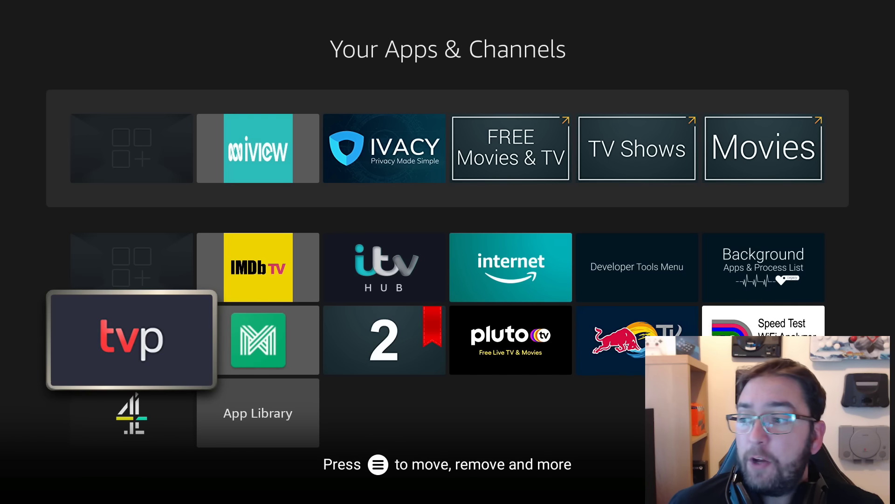
key(Up)
key(Up)
key(Up)
key(Up)
key(Up)
key(Up)
key(Up)
key(Up)
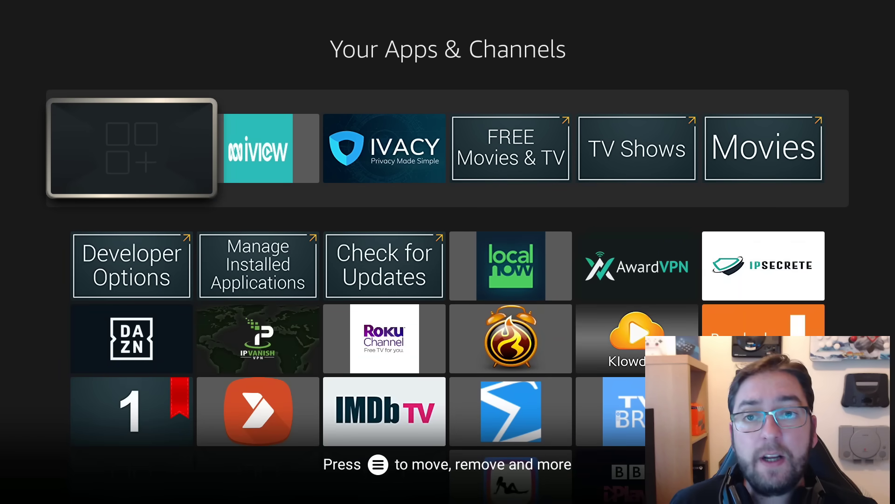
key(Home)
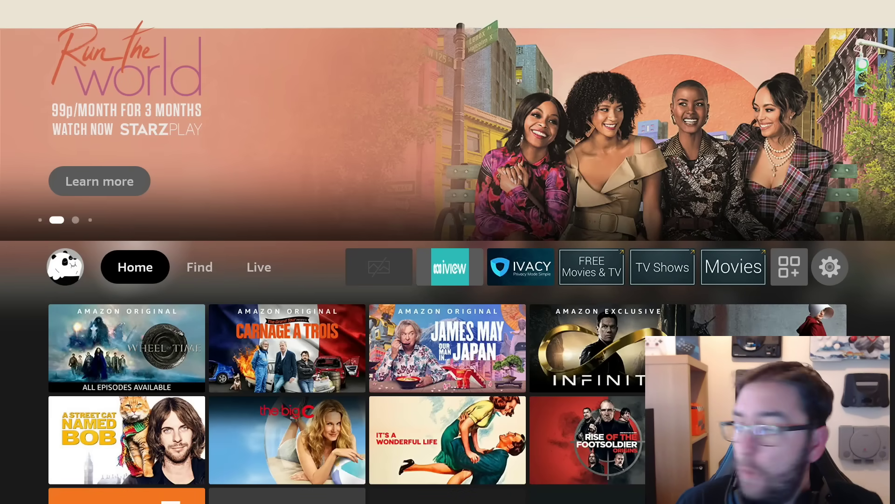
key(Right)
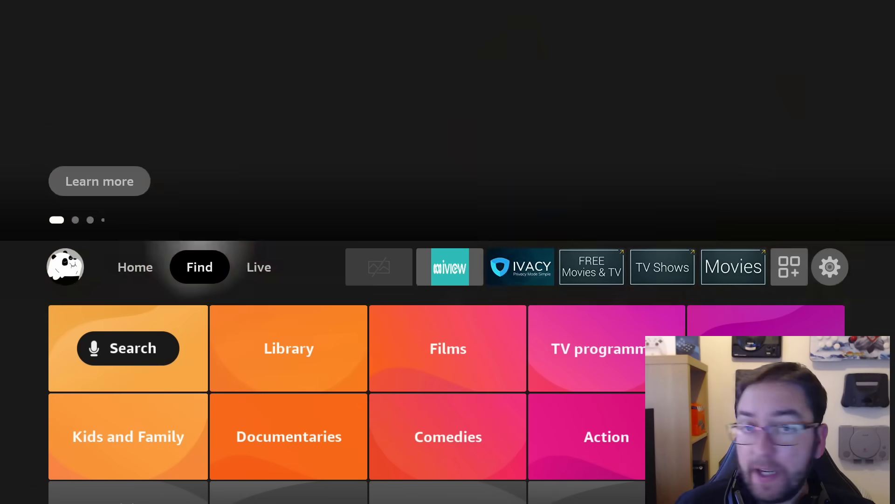
Open Search and start spelling 'Down' on the on-screen keyboard
key(Down)
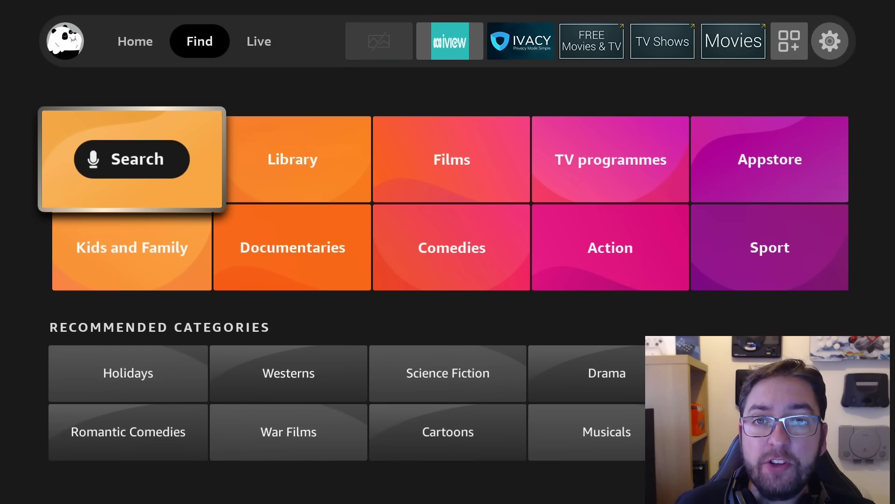
key(Return)
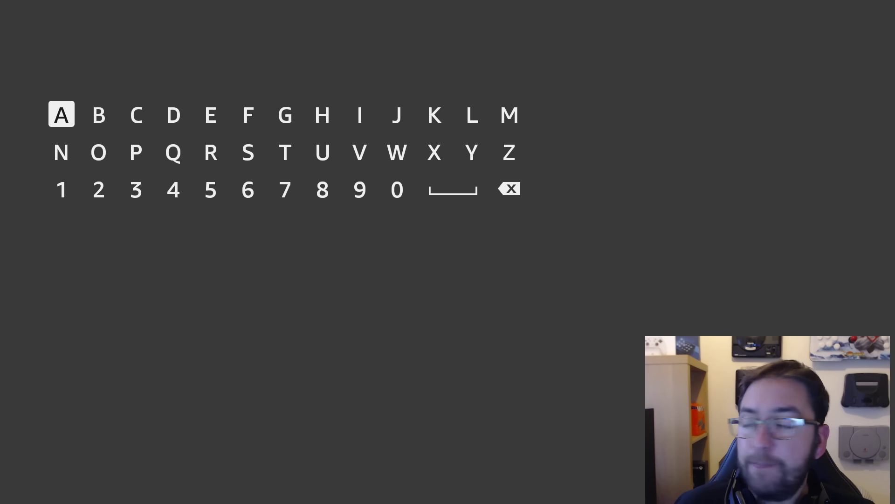
key(Right)
key(Right)
Finish spelling 'Down' and highlight the Downloader suggestion
key(Right)
key(Return)
key(Down)
key(Left)
key(Left)
key(Return)
key(Right)
key(Right)
key(Right)
key(Right)
key(Right)
key(Right)
key(Right)
key(Right)
key(Return)
key(Up)
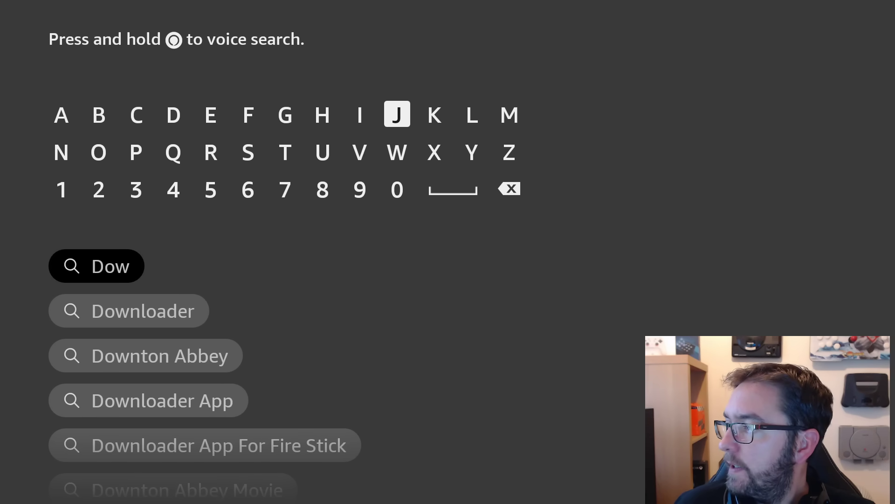
key(Left)
key(Left)
key(Left)
key(Left)
key(Left)
key(Left)
key(Left)
key(Left)
key(Left)
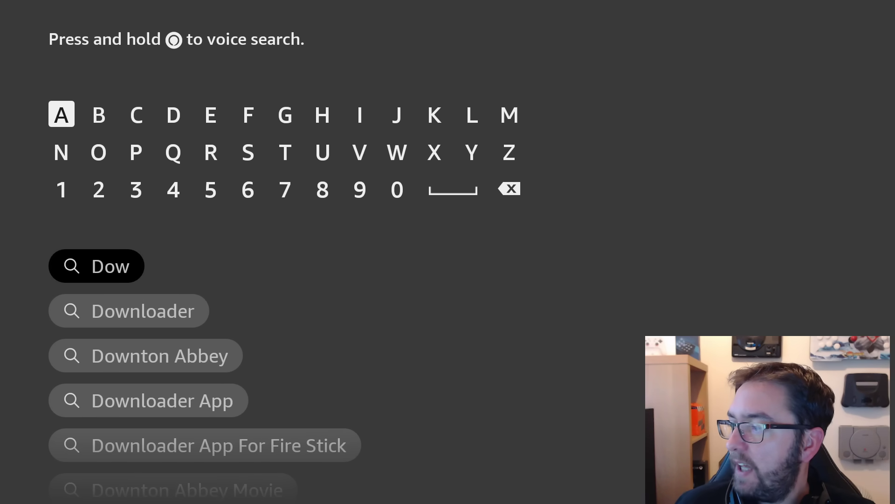
key(Down)
key(Return)
key(Down)
key(Down)
key(Down)
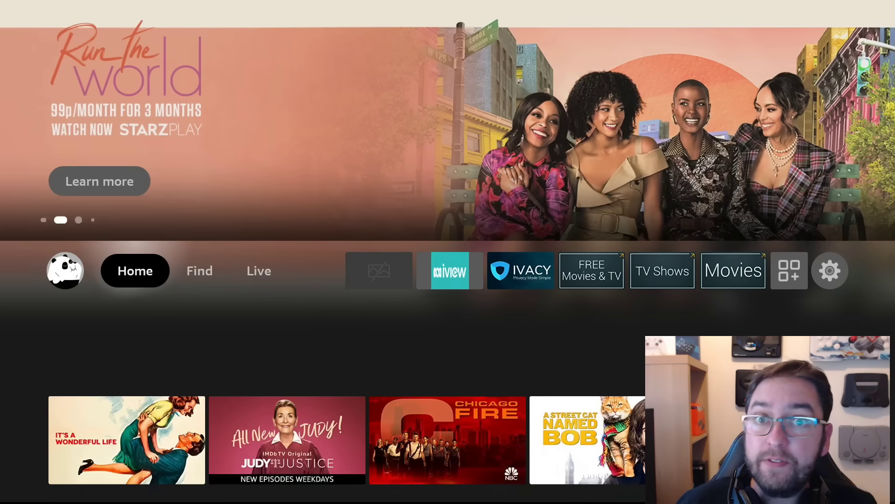
key(Right)
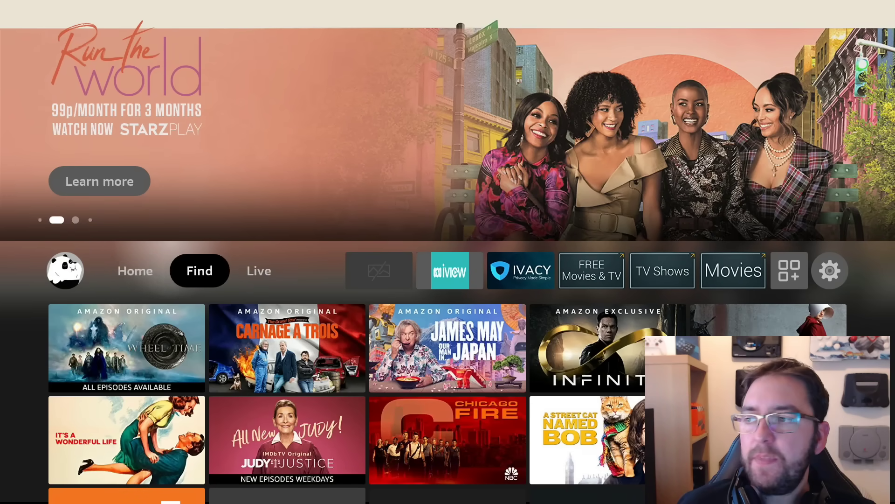
key(Right)
key(Right)
key(Right)
key(Right)
key(Right)
key(Right)
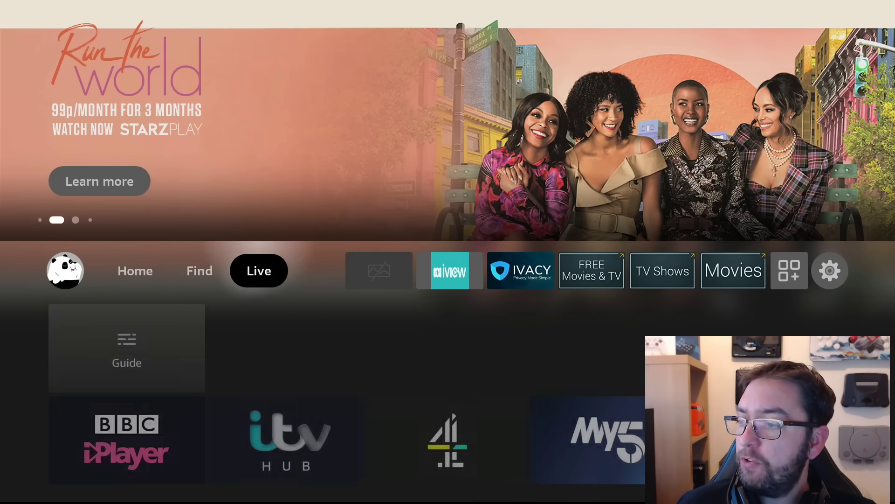
key(Right)
key(Right)
key(Right)
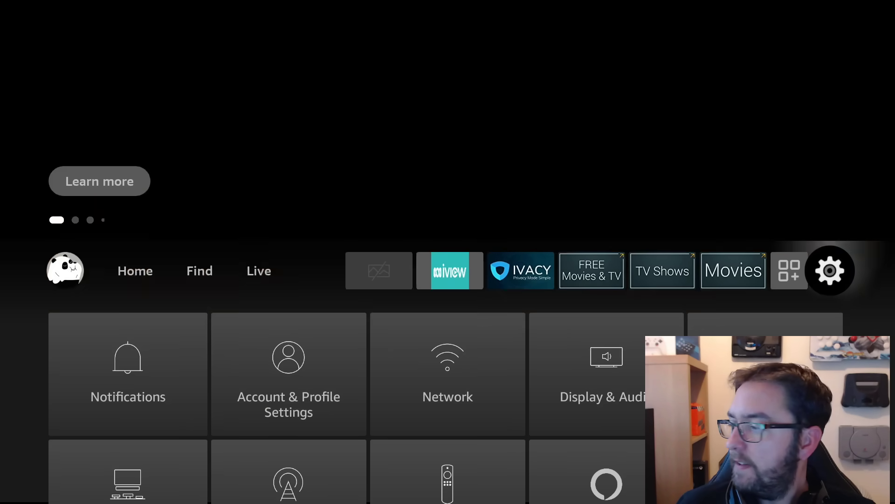
key(Down)
key(Down)
key(Down)
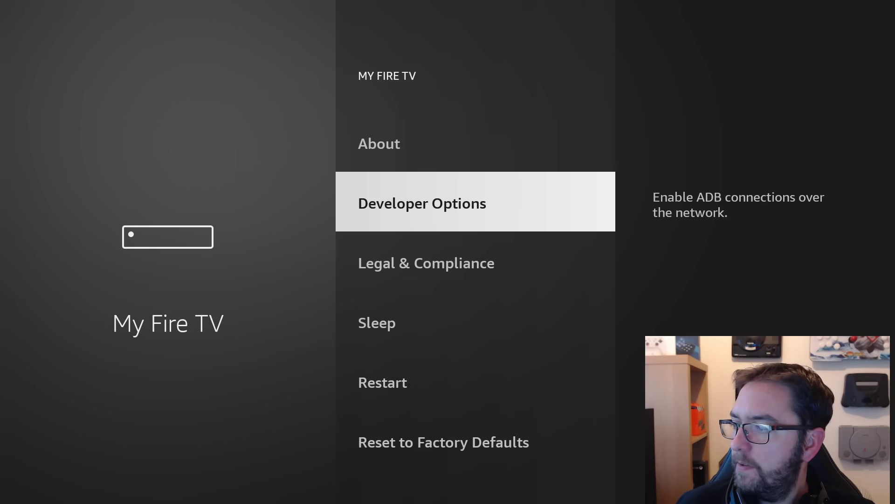
key(Return)
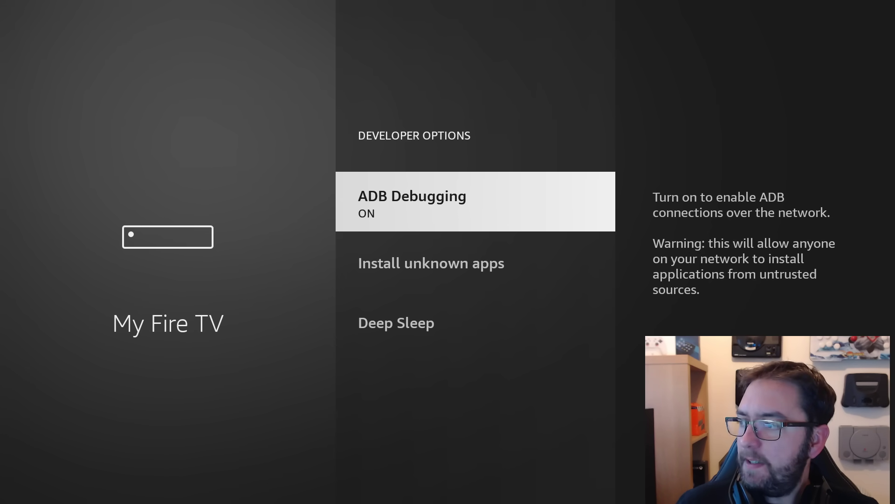
key(Down)
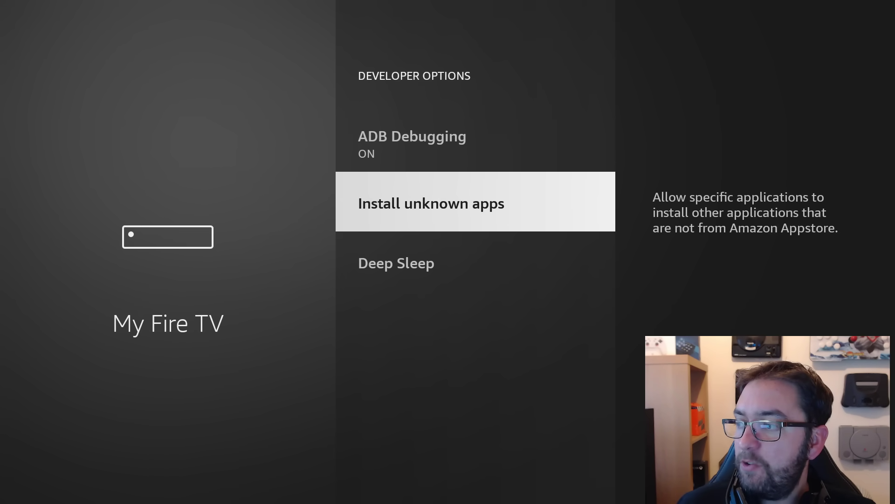
key(Return)
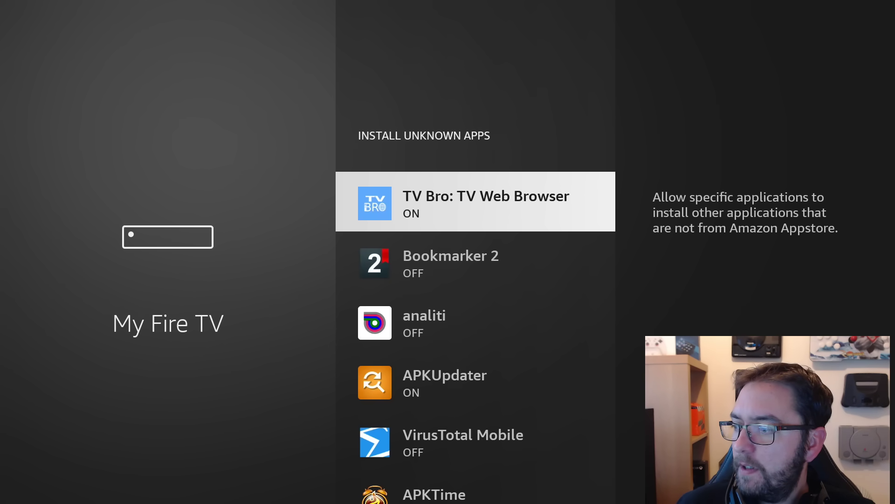
key(Down)
key(Down)
key(Down)
key(Down)
key(Down)
key(Down)
key(Down)
key(Down)
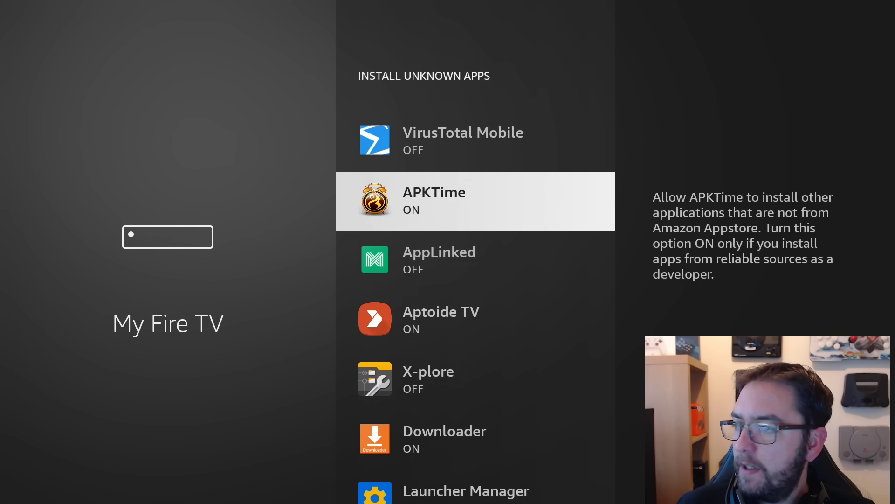
key(Down)
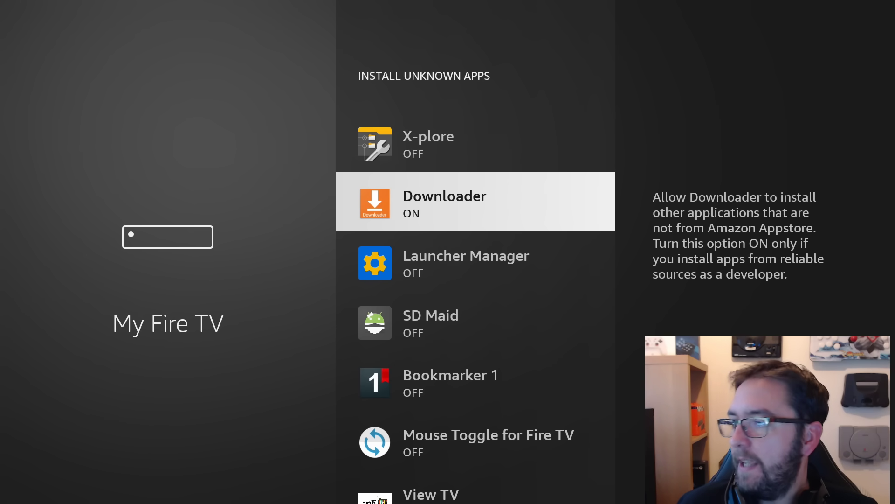
Leave settings for Home and open the Search screen from the Find tab
key(Home)
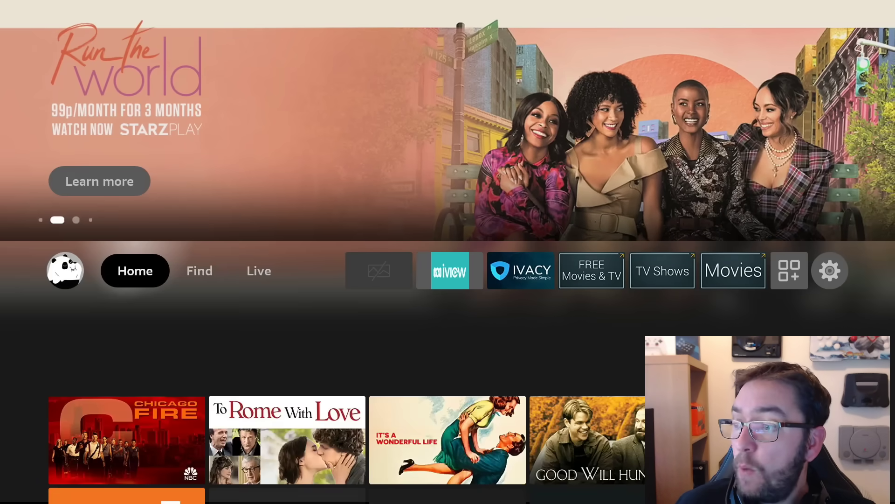
key(Right)
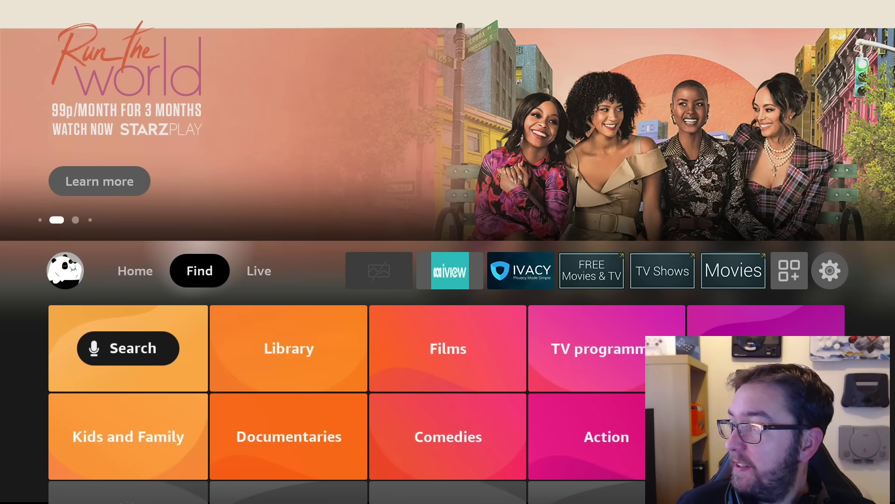
key(Down)
key(Return)
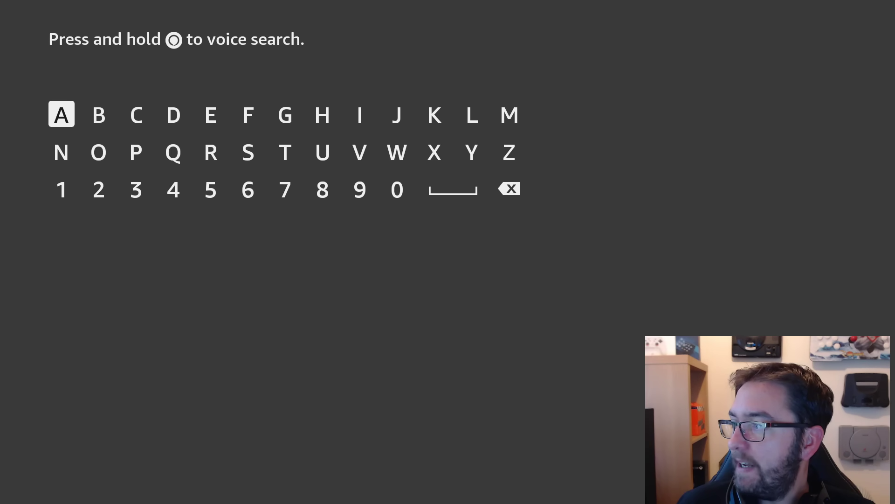
Spell 'Dow', select the Downloader suggestion and open the Downloader app
key(Right)
key(Right)
key(Right)
key(Return)
key(Down)
key(Left)
key(Left)
key(Return)
key(Right)
key(Right)
key(Right)
key(Right)
key(Right)
key(Right)
key(Right)
key(Right)
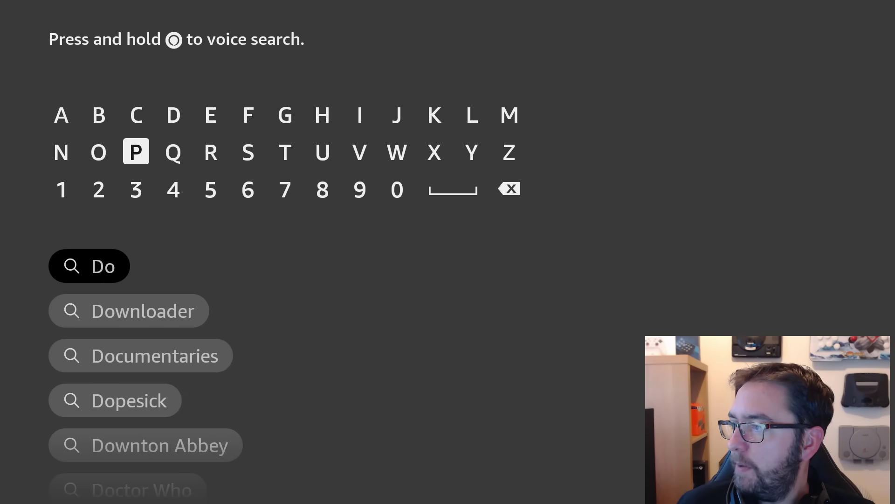
key(Return)
key(Down)
key(Down)
key(Down)
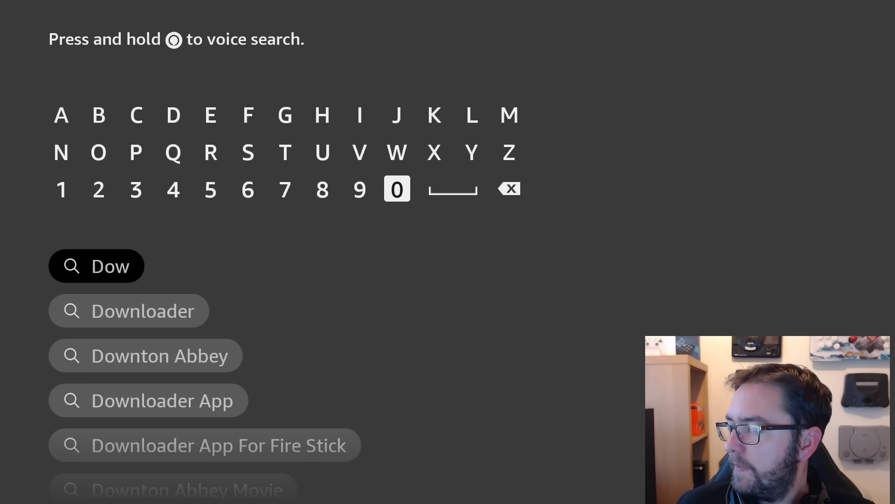
key(Return)
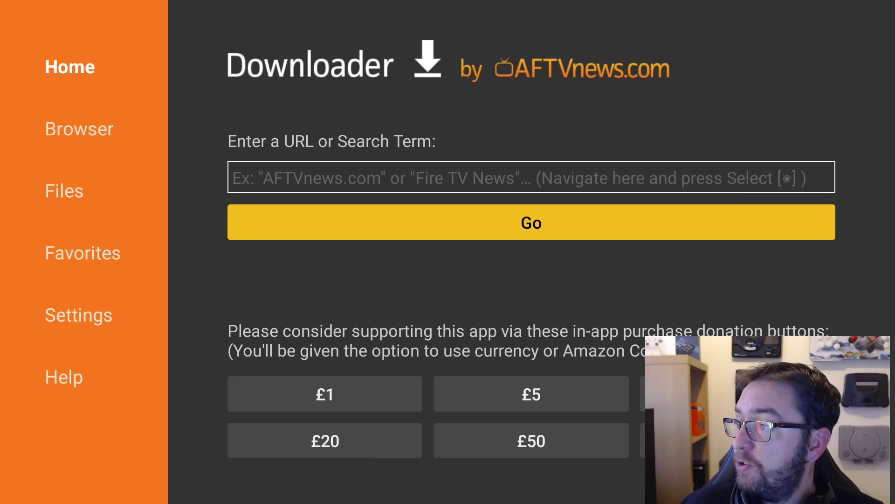
Focus Downloader's URL field and enter 7 as the first digit of the code
key(Down)
key(Up)
key(Up)
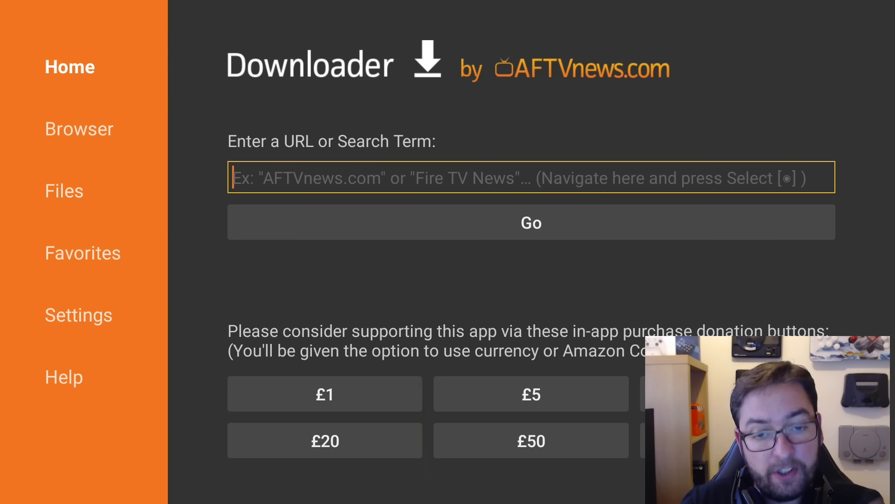
key(Return)
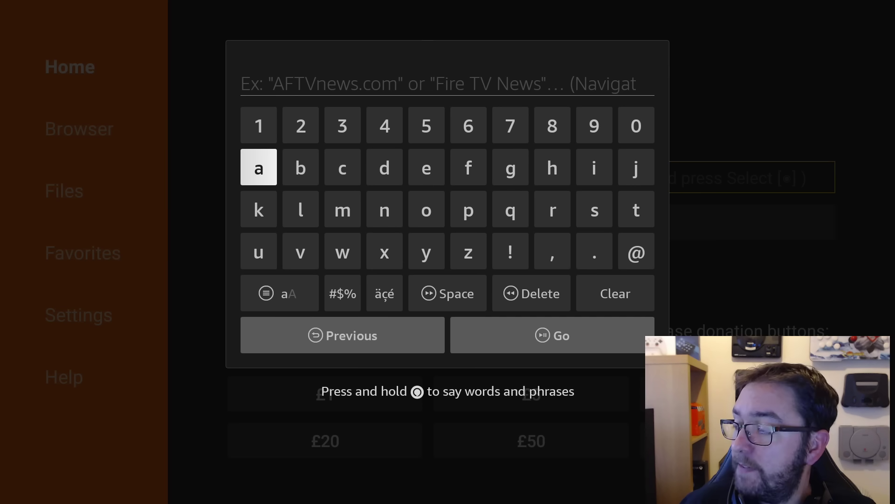
key(Right)
key(Right)
key(Right)
key(Right)
key(Right)
key(Right)
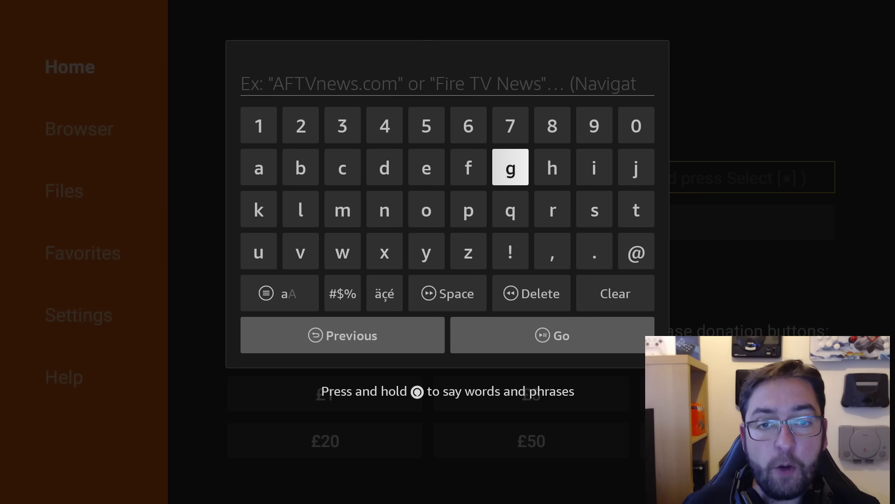
key(Up)
key(Return)
Complete the code 75726 and submit it with Go
key(Left)
key(Left)
key(Return)
key(Right)
key(Right)
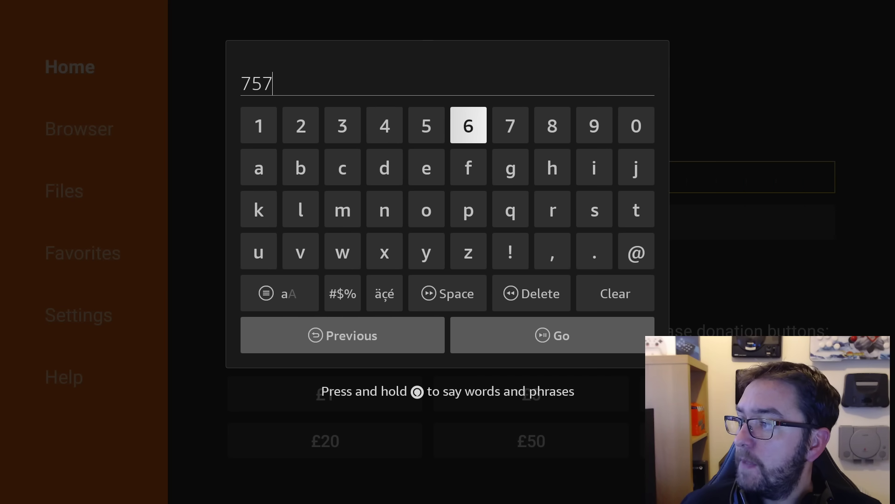
text(26)
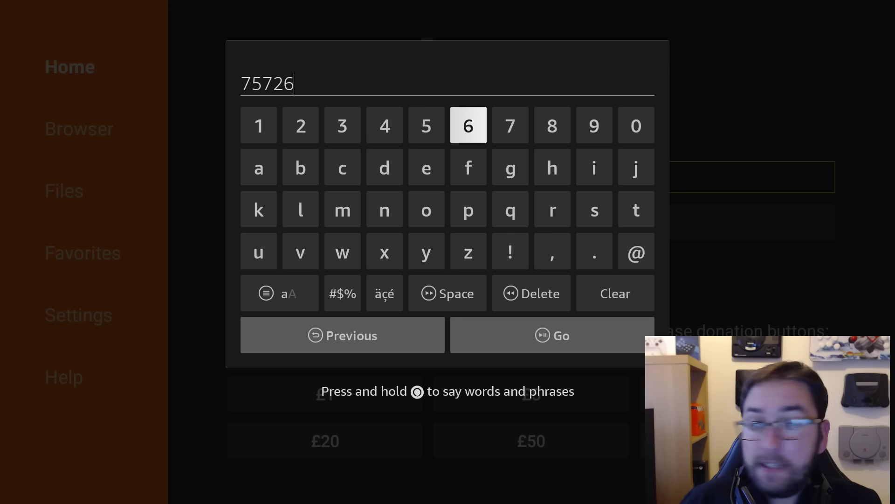
key(Down)
key(Down)
key(Down)
key(Down)
key(Down)
key(Right)
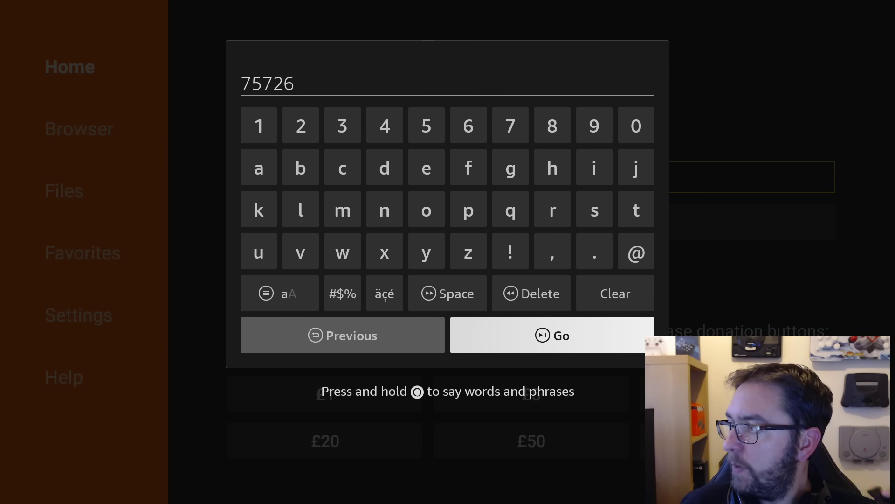
key(Return)
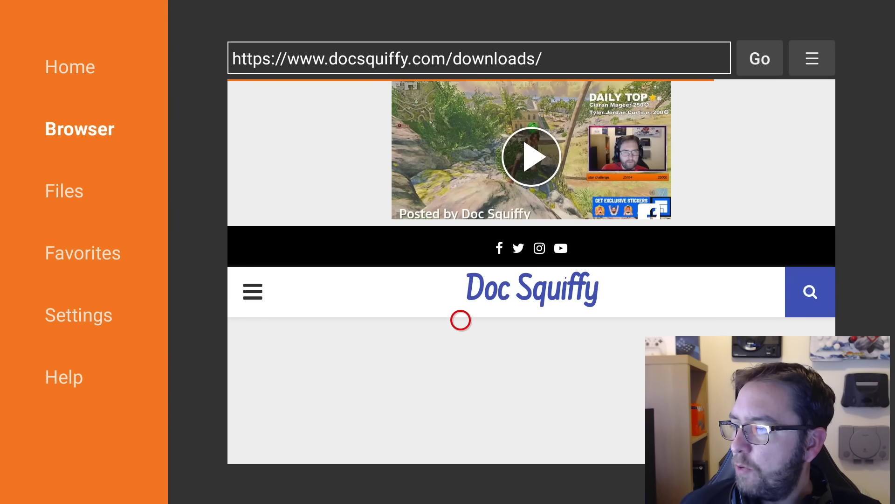
Scroll the Doc Squiffy downloads page to App Stores and follow the APK time link
scroll(461, 445, down, 10)
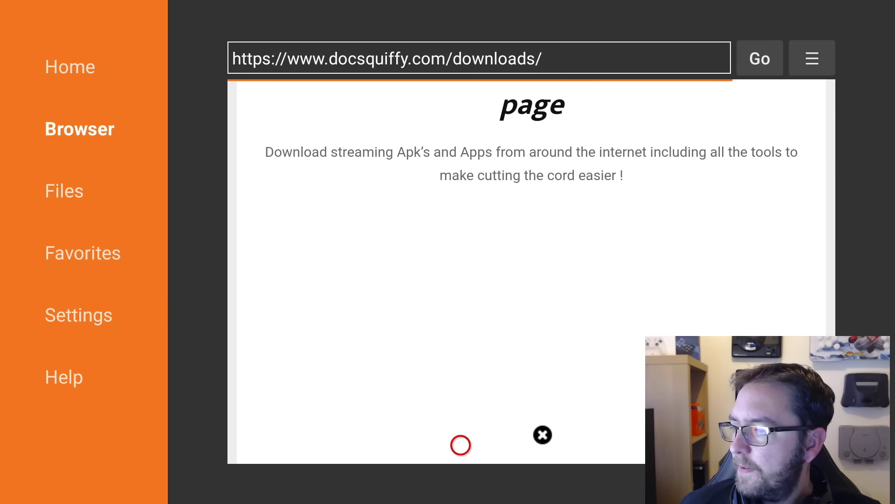
scroll(461, 445, down, 10)
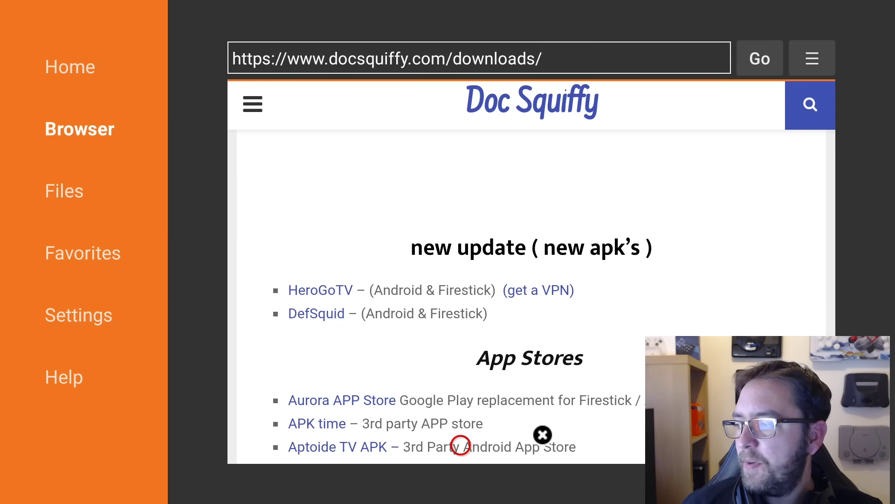
scroll(461, 444, down, 5)
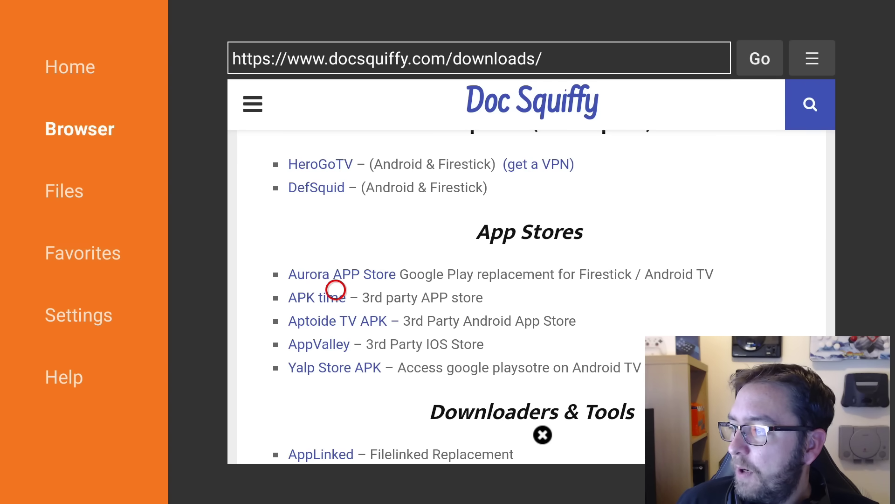
click(320, 297)
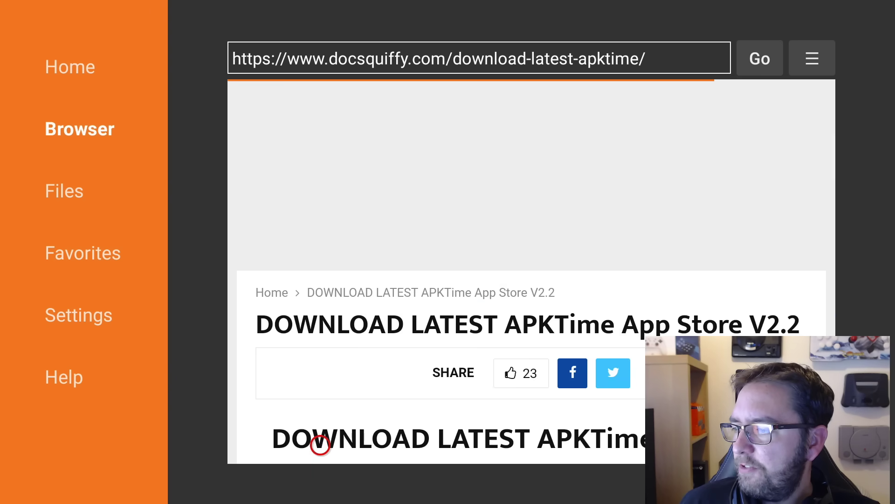
Download the 5.0 MB APKTime file and confirm INSTALL on its installer prompt
scroll(320, 445, down, 10)
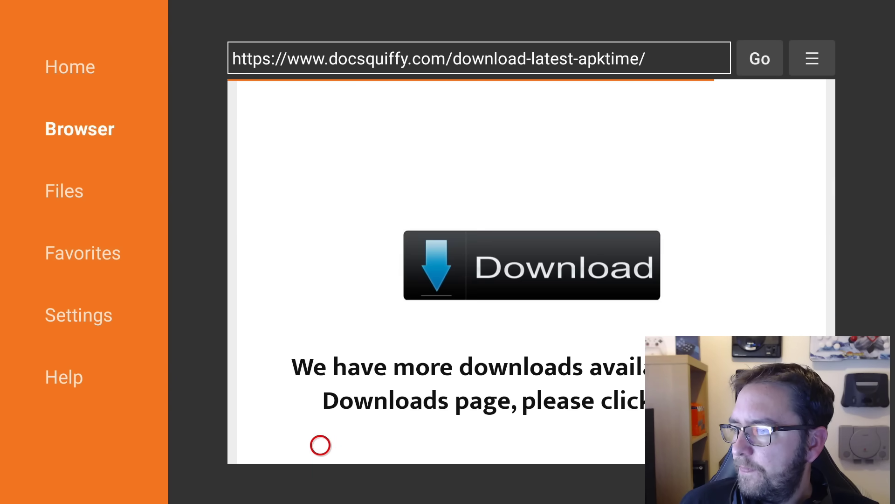
click(522, 273)
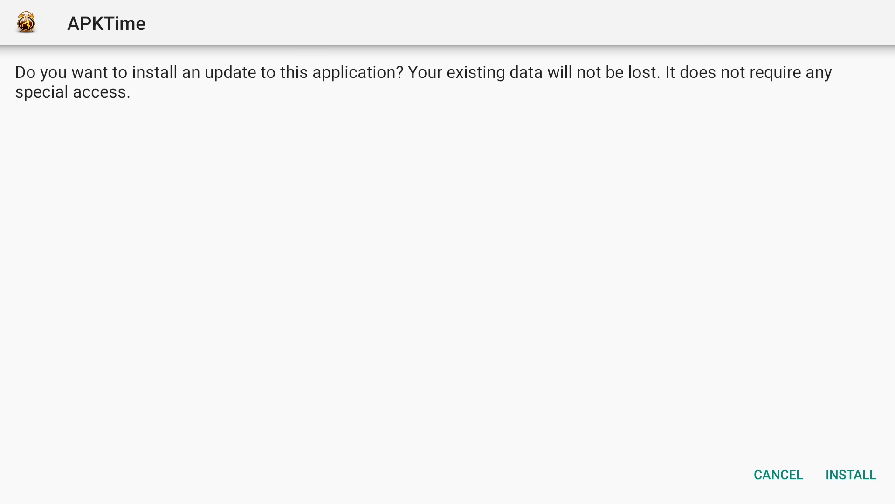
key(Right)
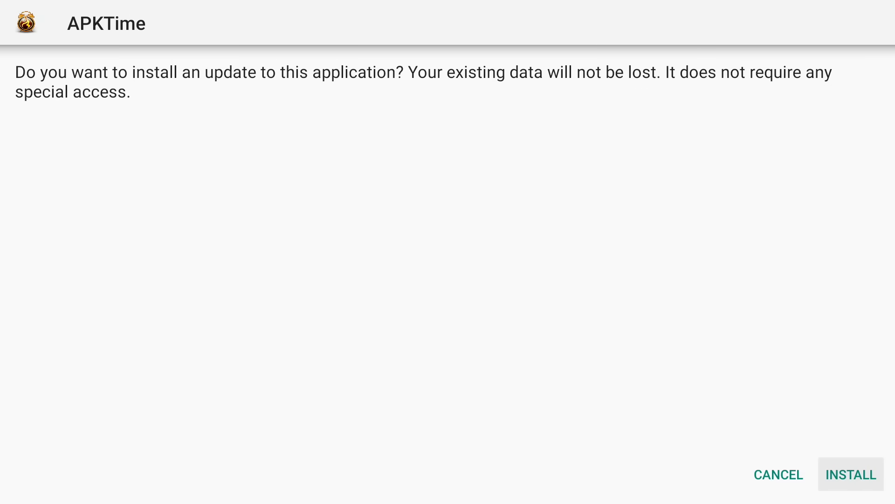
key(Return)
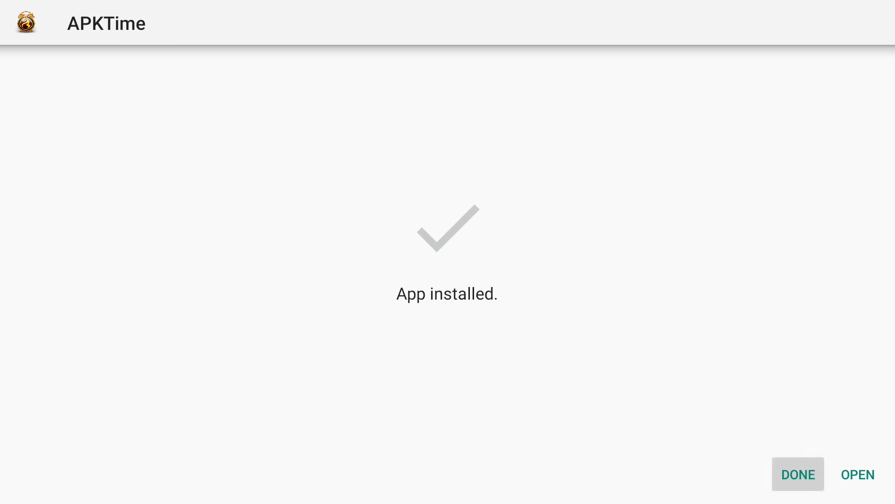
Close the installer, delete apktime.apk, and go back to the Doc Squiffy downloads page
key(Return)
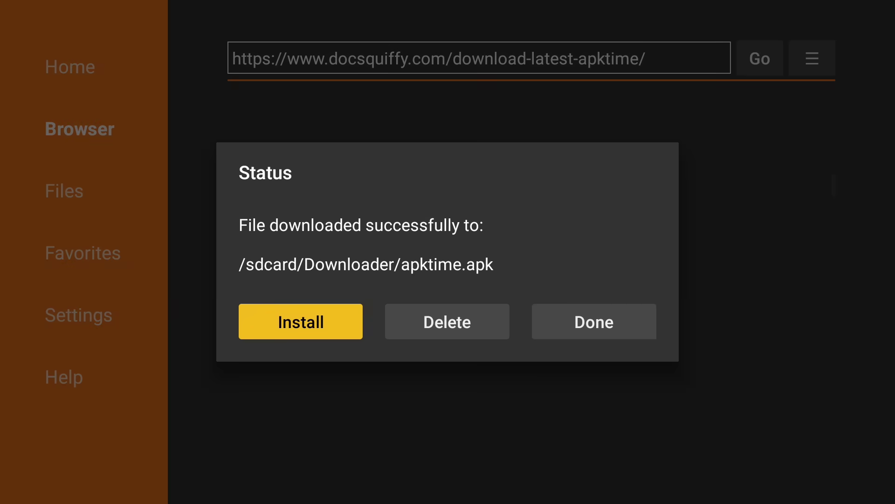
key(Right)
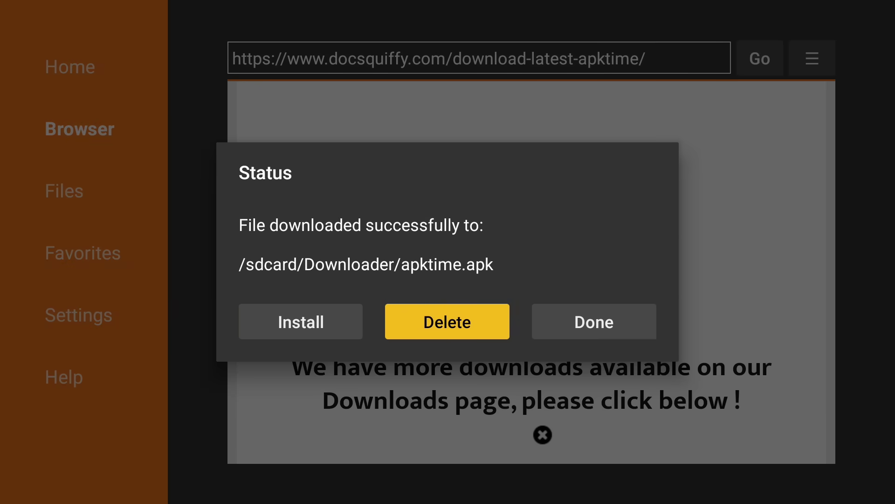
key(Return)
key(Left)
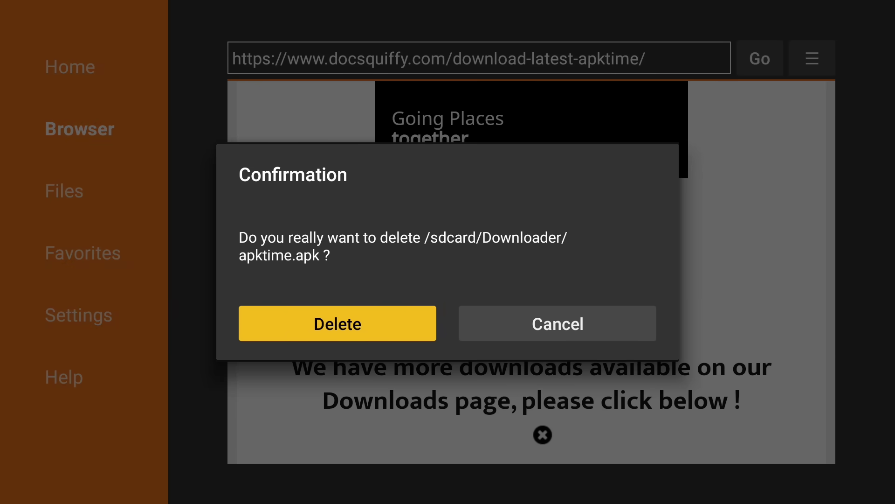
key(Return)
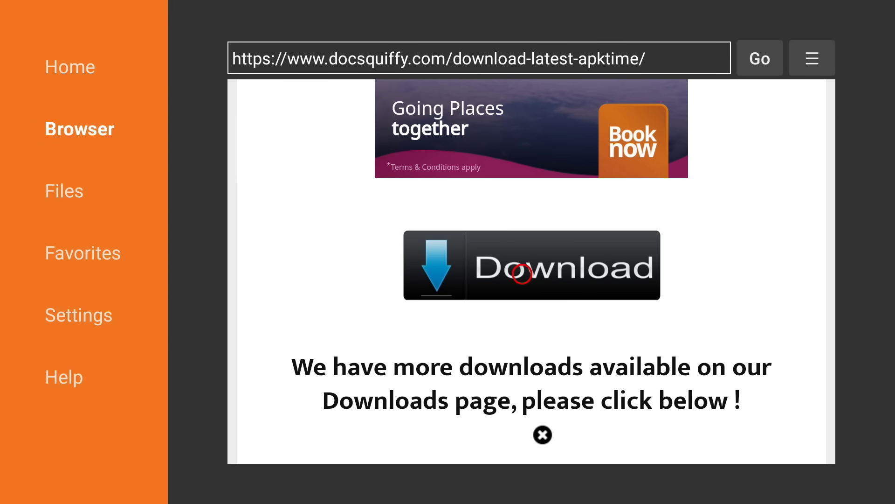
click(522, 274)
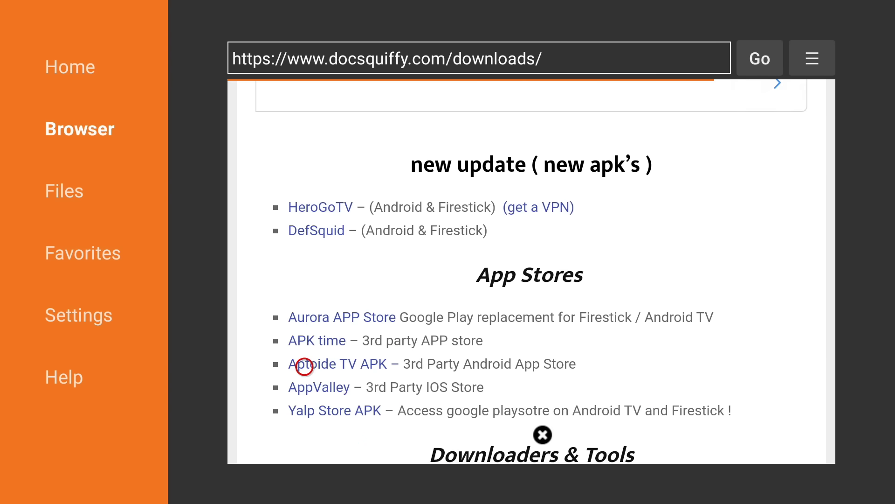
Open the Aptoide TV APK page and start its 11.9 MB download
click(304, 366)
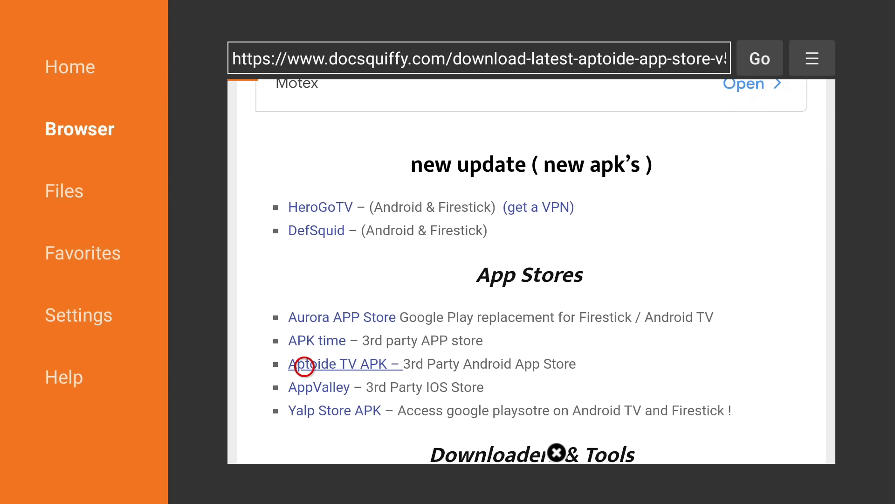
scroll(304, 445, down, 10)
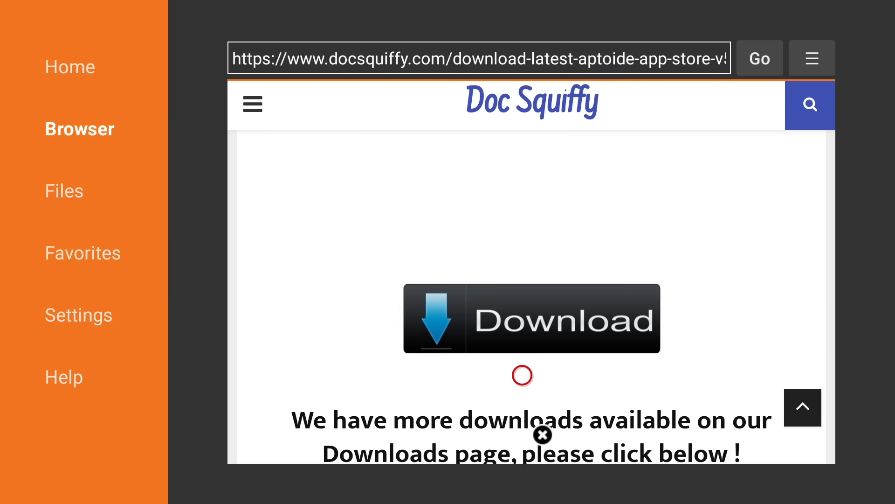
click(523, 336)
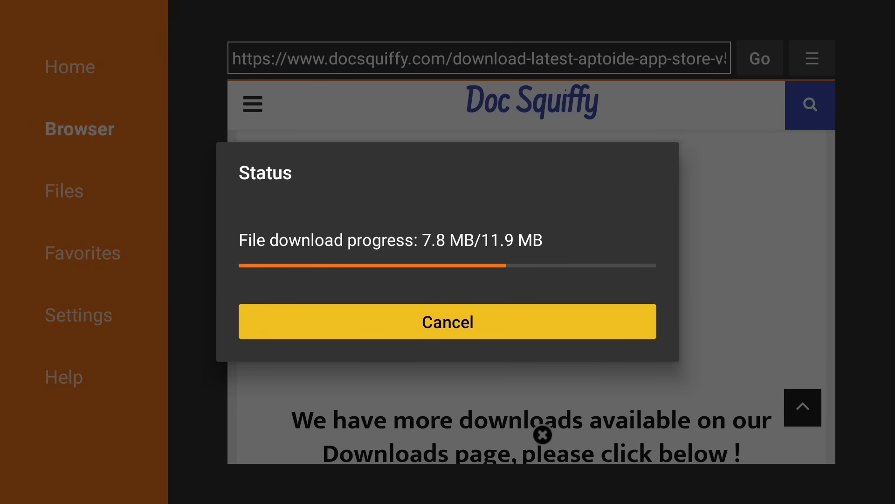
Install the downloaded Aptoide TV app by confirming INSTALL
key(Return)
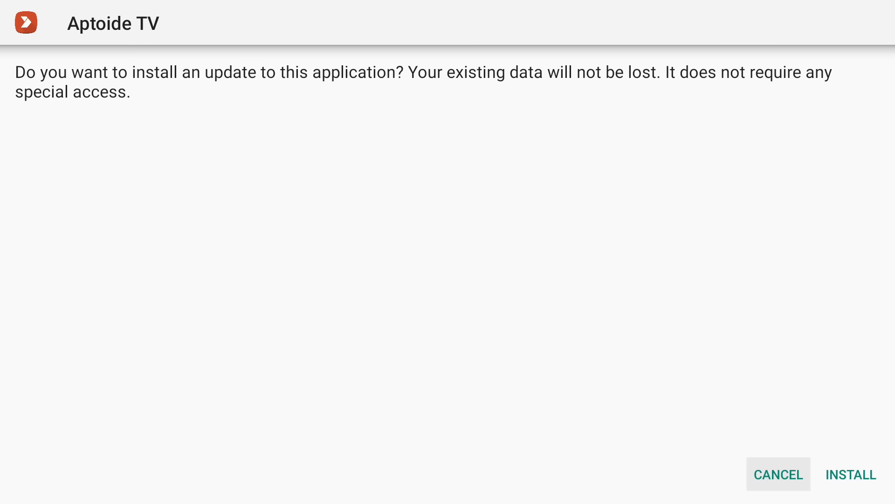
key(Right)
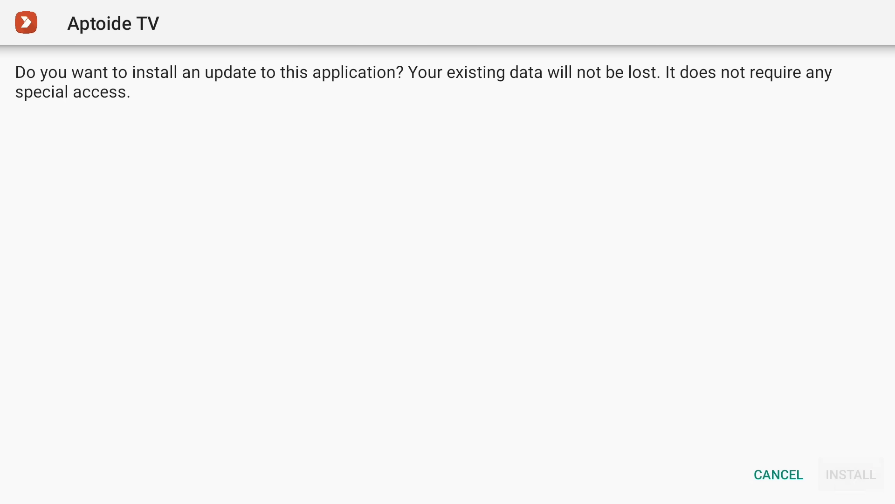
key(Return)
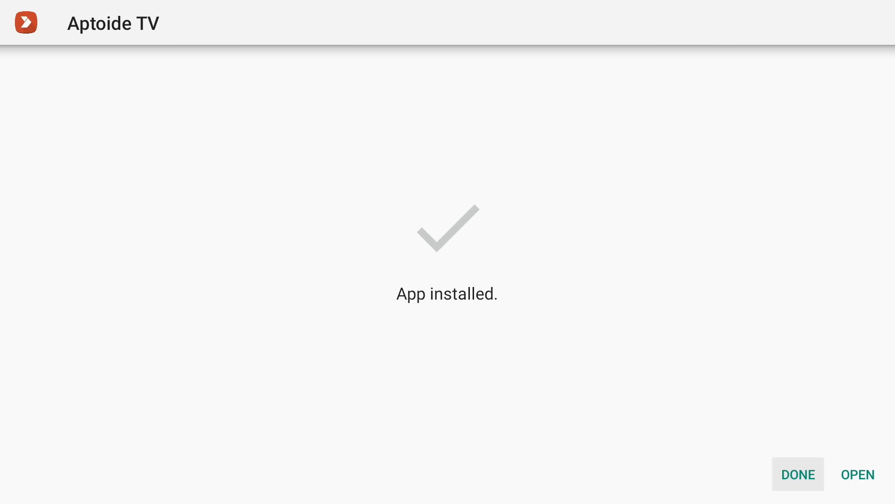
Close the installer and choose Delete for aptoidetv.apk in the Status dialog
key(Return)
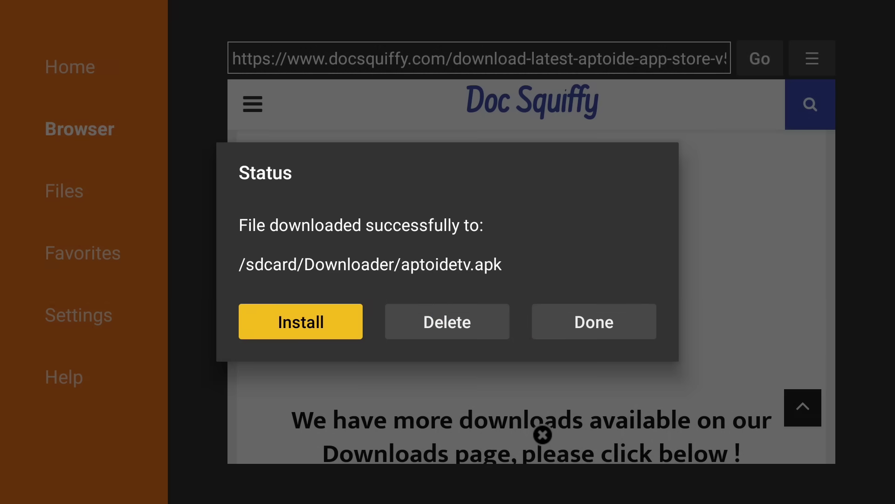
key(Right)
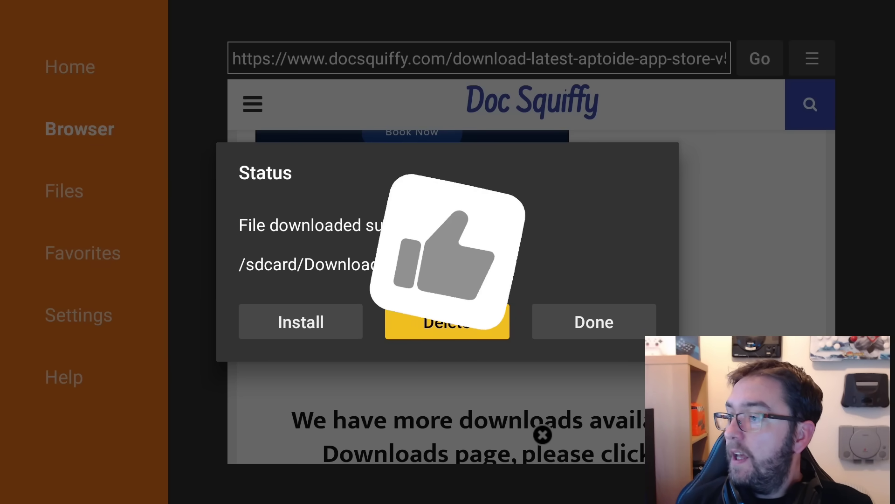
key(Return)
key(Return)
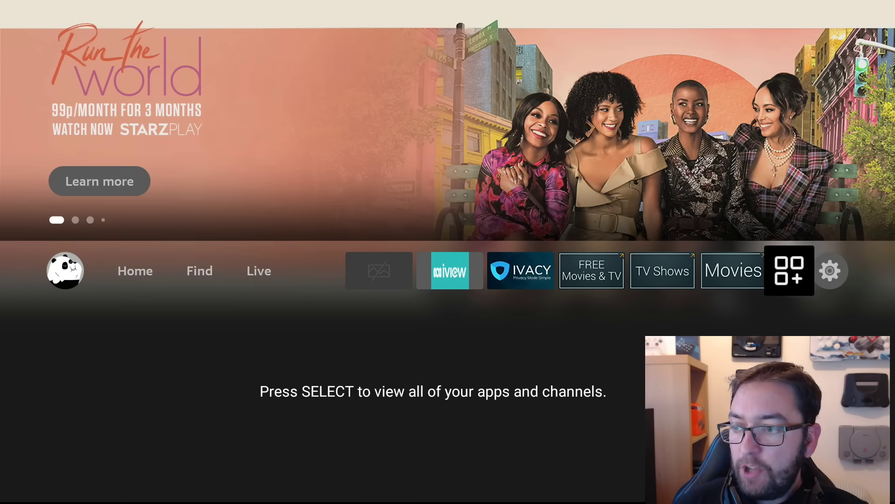
Open Your Apps & Channels and browse the grid around YouTube and IMDb TV
key(Return)
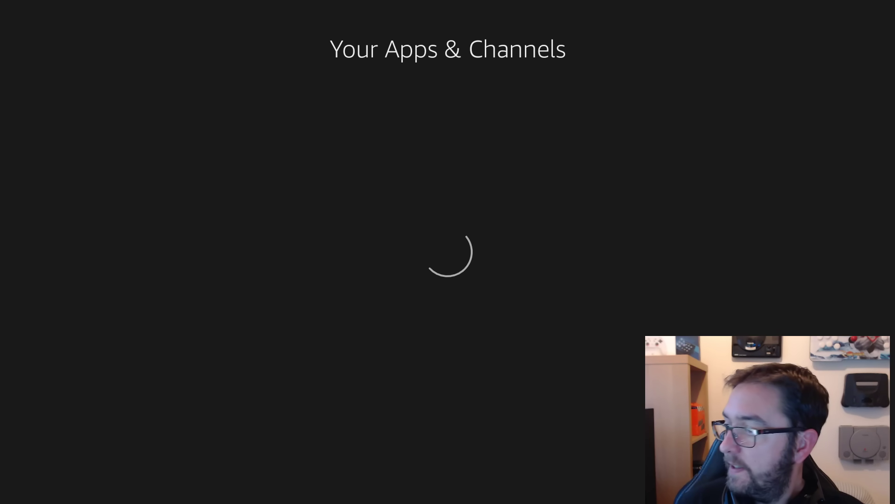
key(Down)
key(Down)
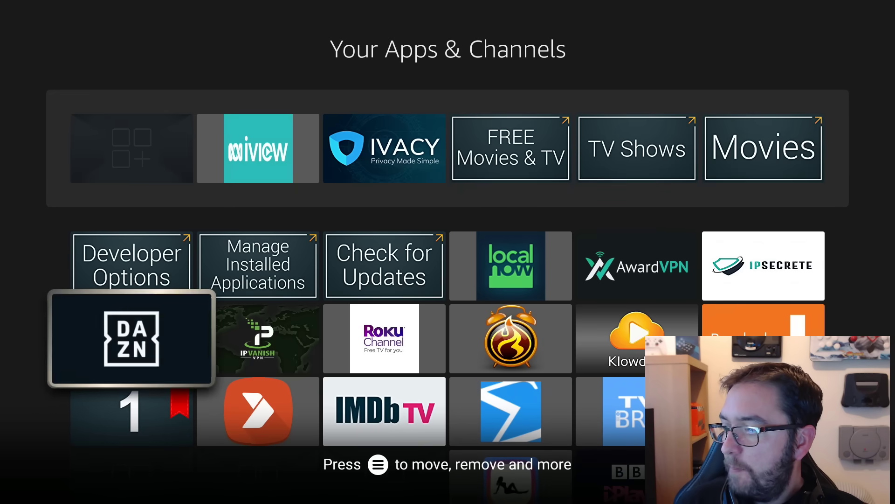
key(Right)
key(Right)
key(Right)
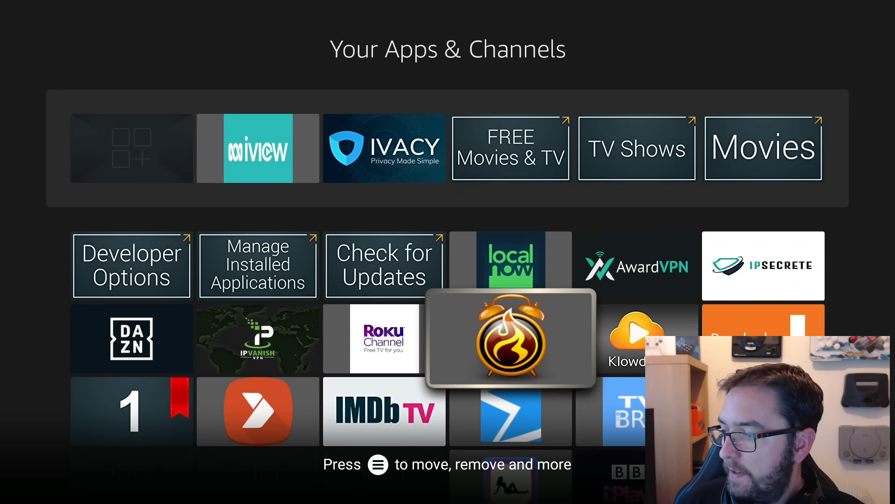
key(Down)
key(Down)
key(Down)
key(Down)
key(Down)
key(Down)
key(Down)
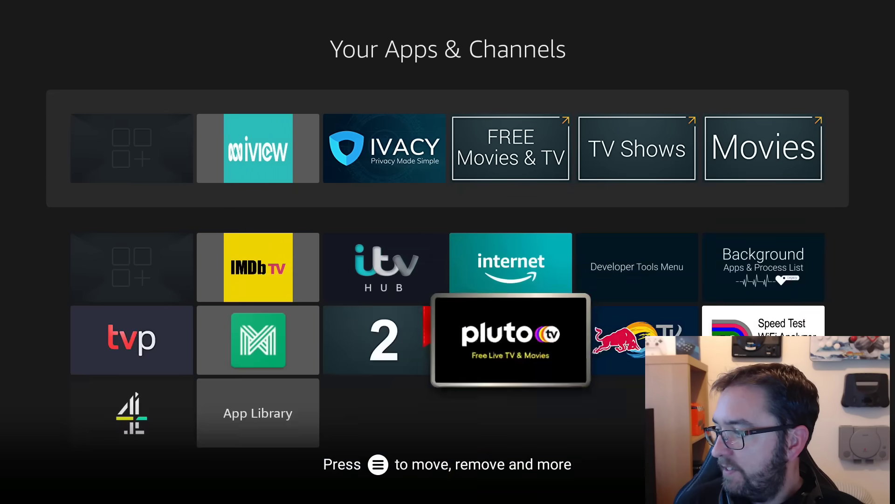
key(Up)
key(Up)
key(Up)
key(Up)
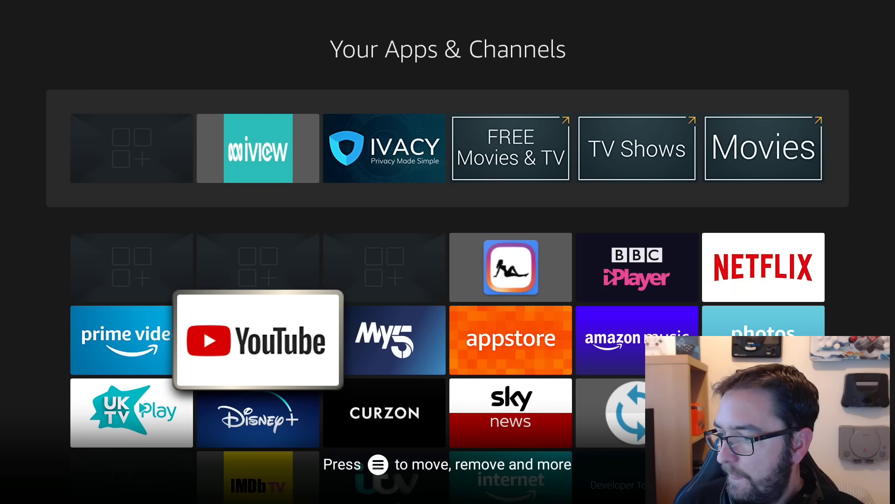
key(Down)
key(Down)
key(Down)
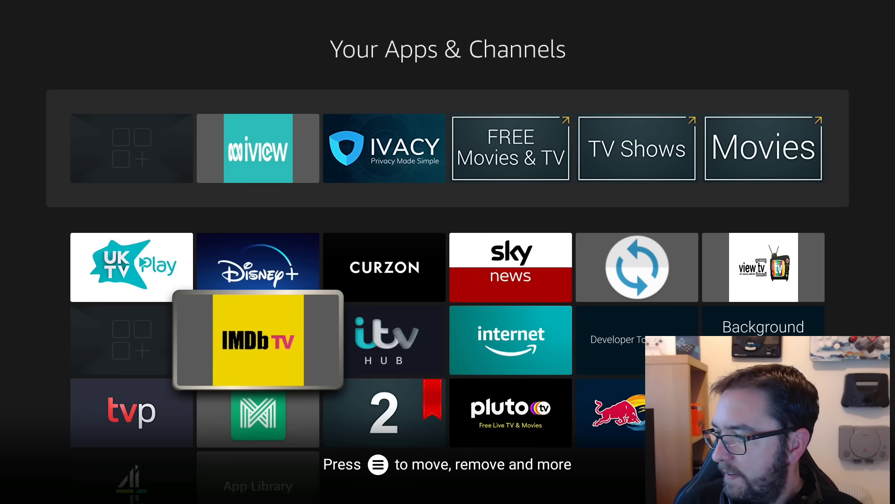
key(Up)
key(Up)
key(Up)
key(Up)
key(Up)
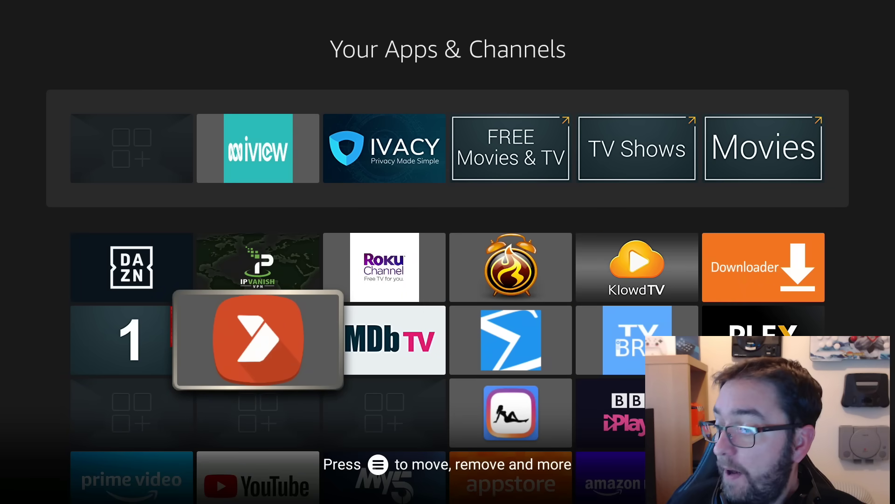
Find the Aptoide TV tile in the app grid and launch it
key(Right)
key(Right)
key(Down)
key(Down)
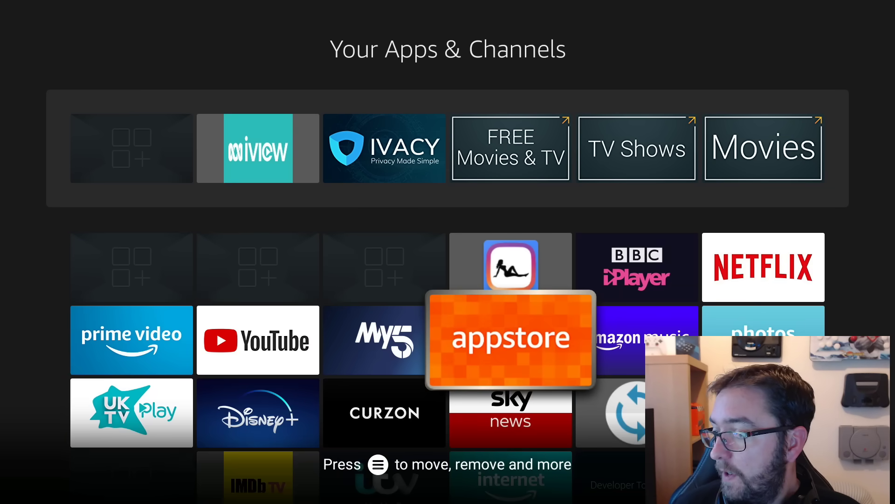
key(Down)
key(Right)
key(Up)
key(Up)
key(Up)
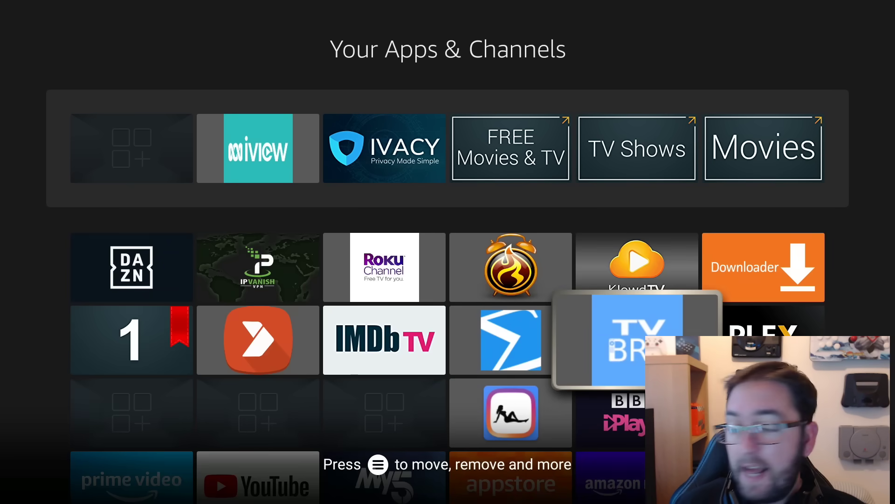
key(Up)
key(Left)
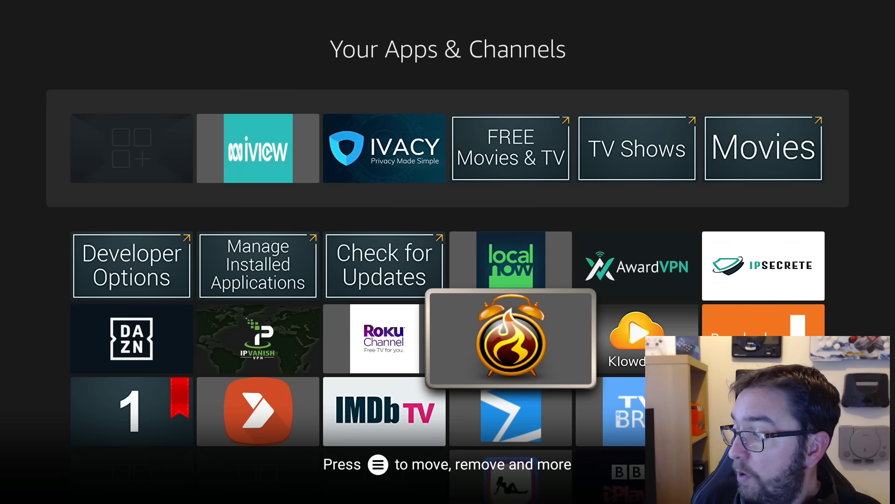
key(Left)
key(Left)
key(Down)
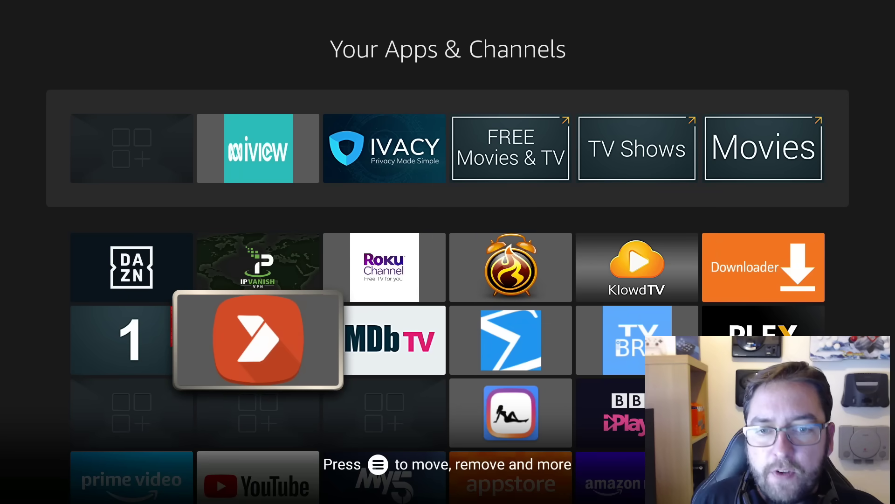
key(Return)
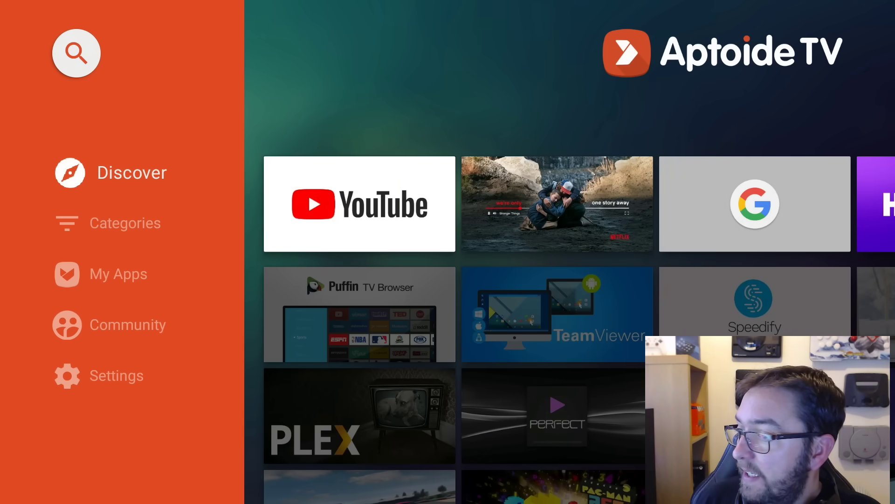
Scroll Aptoide TV's Top Apps, New Arrivals and Streaming Apps rows, then return to the Fire TV home screen
key(Right)
key(Right)
key(Right)
key(Right)
key(Right)
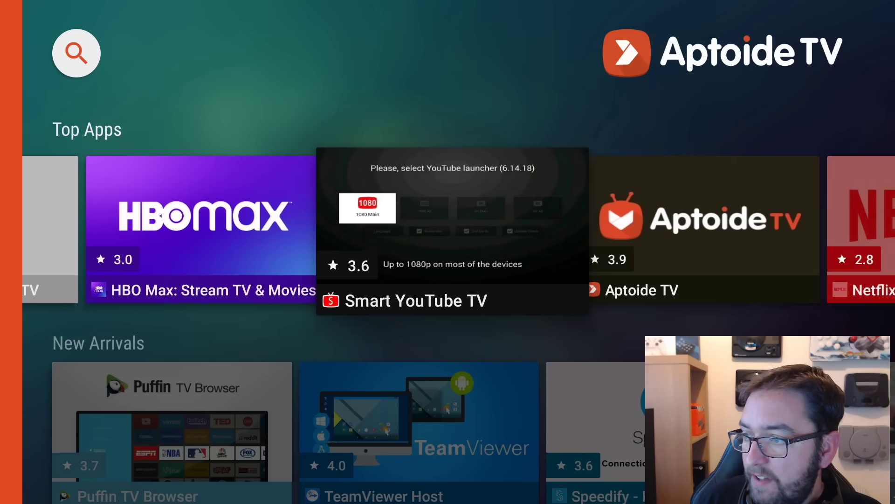
key(Right)
key(Right)
key(Right)
key(Right)
key(Right)
key(Right)
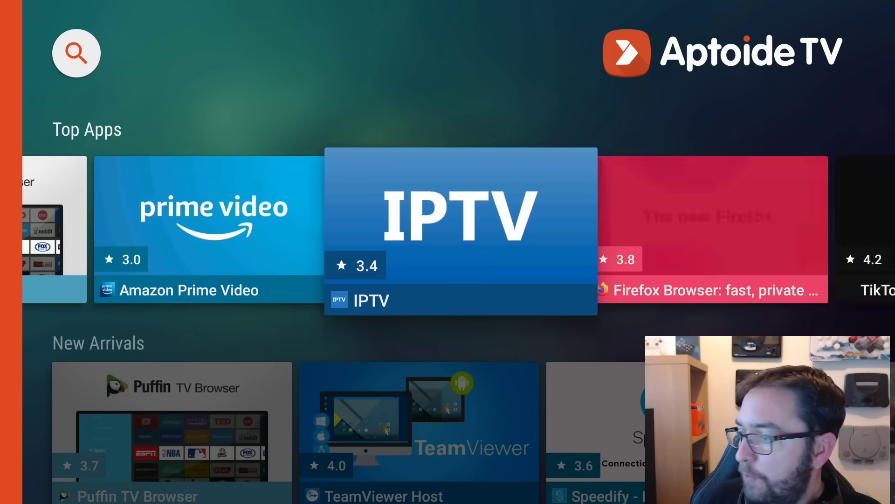
key(Down)
key(Down)
key(Right)
key(Right)
key(Right)
key(Right)
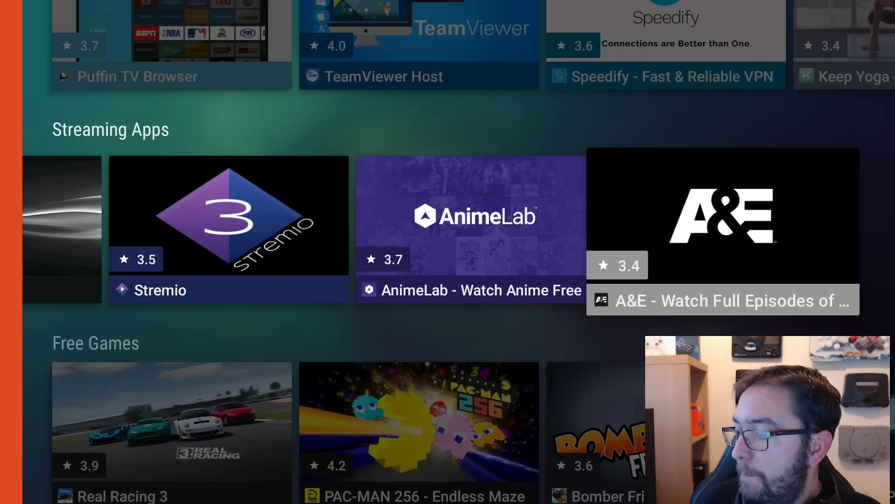
key(Home)
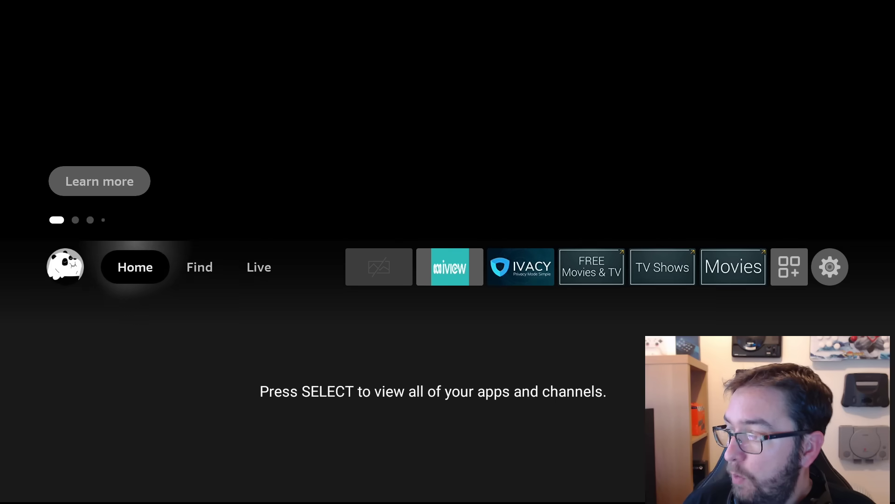
Launch APKTime from the apps list and browse its categories down to Fire Devices Only
key(Right)
key(Right)
key(Right)
key(Right)
key(Right)
key(Right)
key(Right)
key(Right)
key(Right)
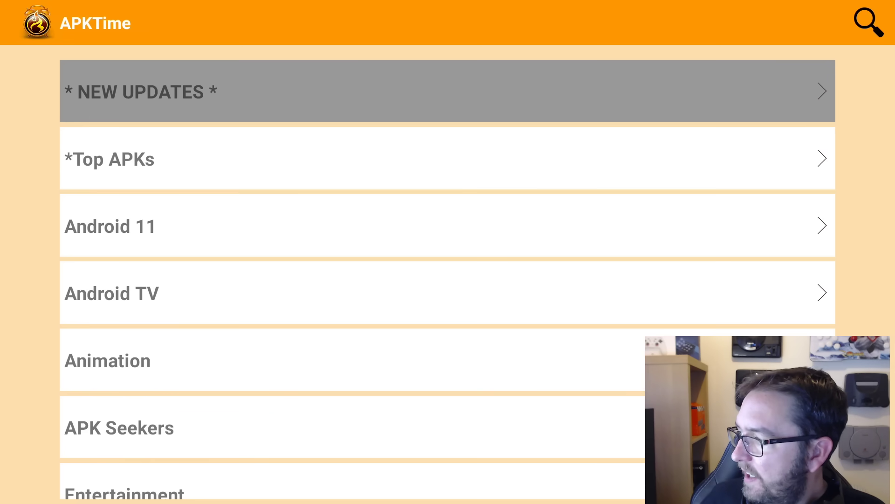
key(Down)
key(Down)
key(Down)
key(Down)
key(Down)
key(Down)
key(Down)
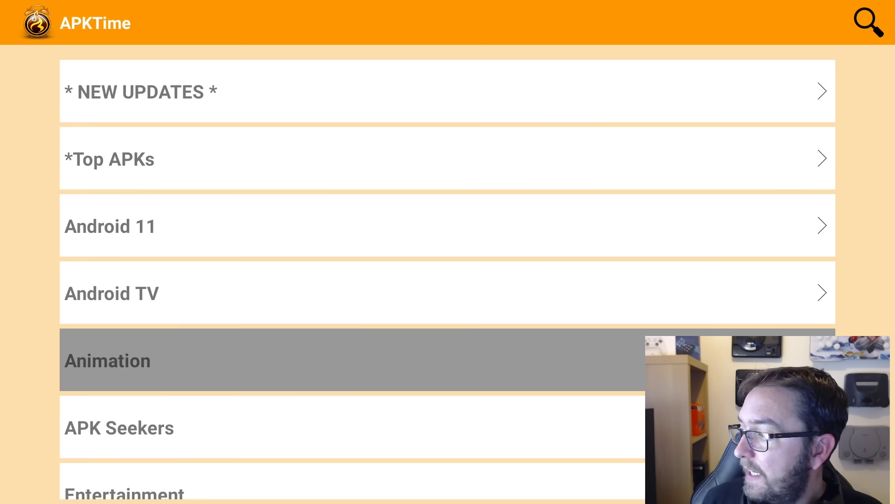
key(Down)
key(Down)
key(Down)
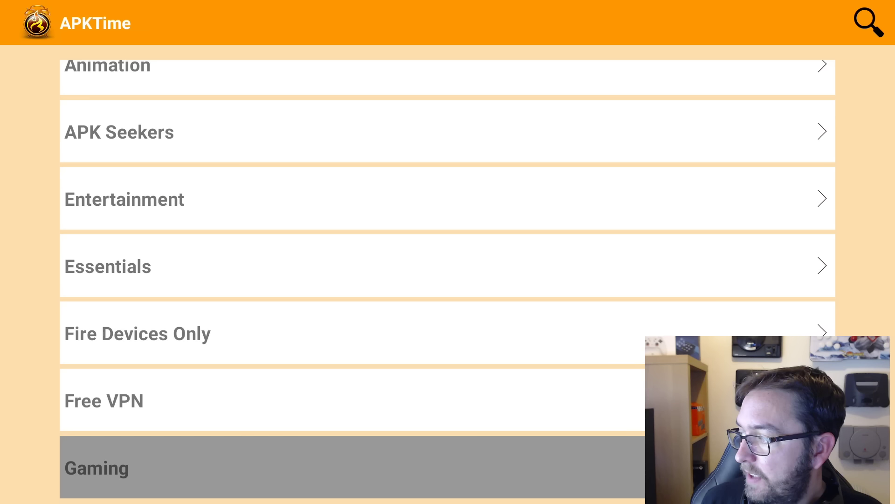
key(Up)
key(Up)
key(Up)
key(Up)
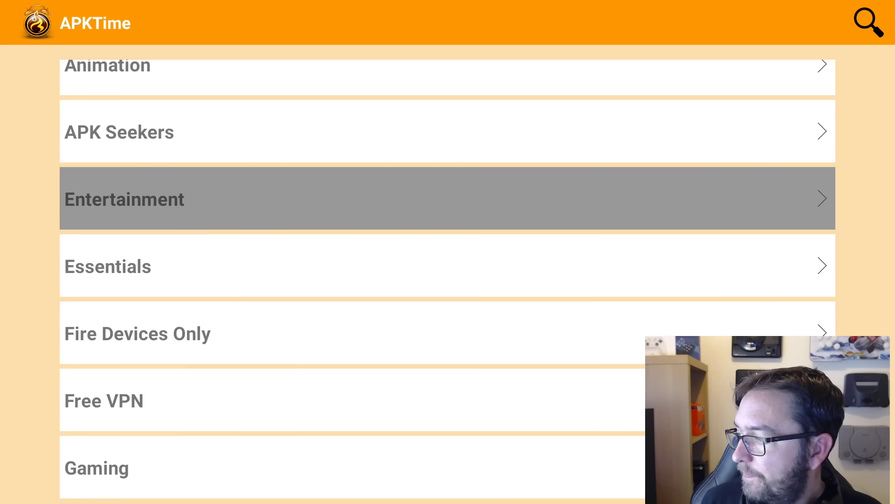
key(Down)
key(Down)
key(Down)
key(Down)
key(Down)
Scroll to the bottom XXX [ADULTS ONLY] category, back up to NEW UPDATES, then exit APKTime
key(Down)
key(Down)
key(Down)
key(Down)
key(Down)
key(Down)
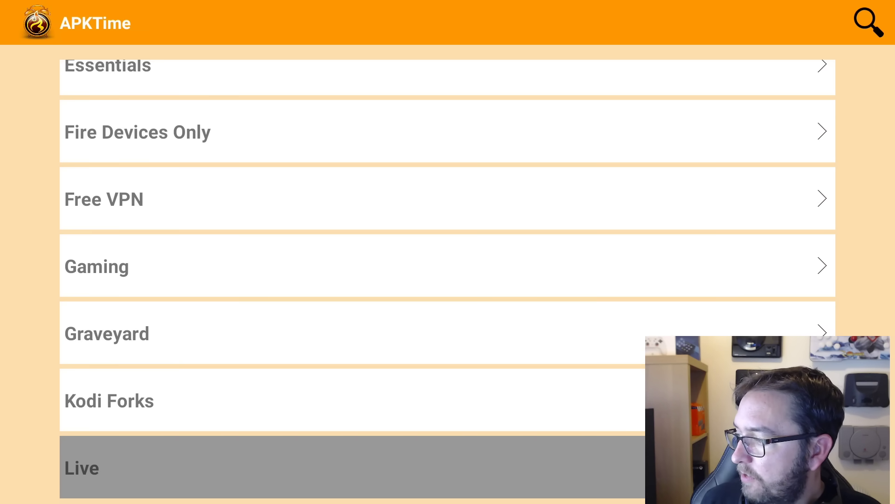
key(Down)
key(Down)
key(Down)
key(Down)
key(Down)
key(Down)
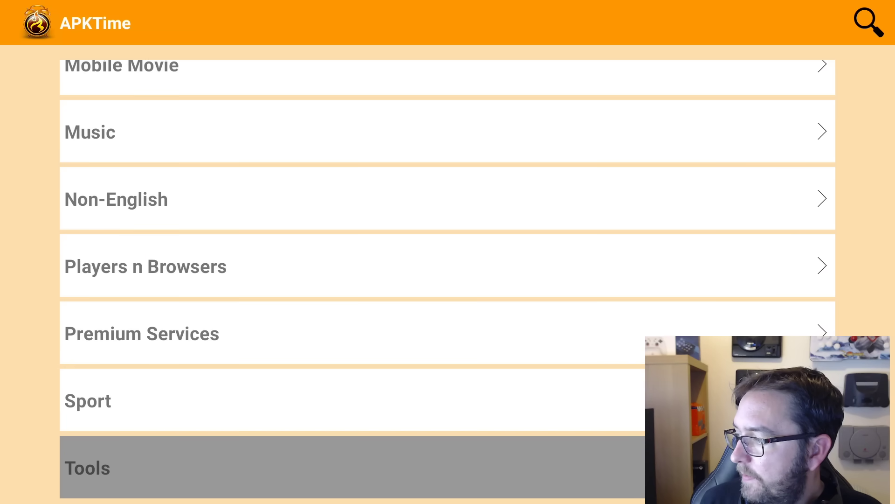
key(Down)
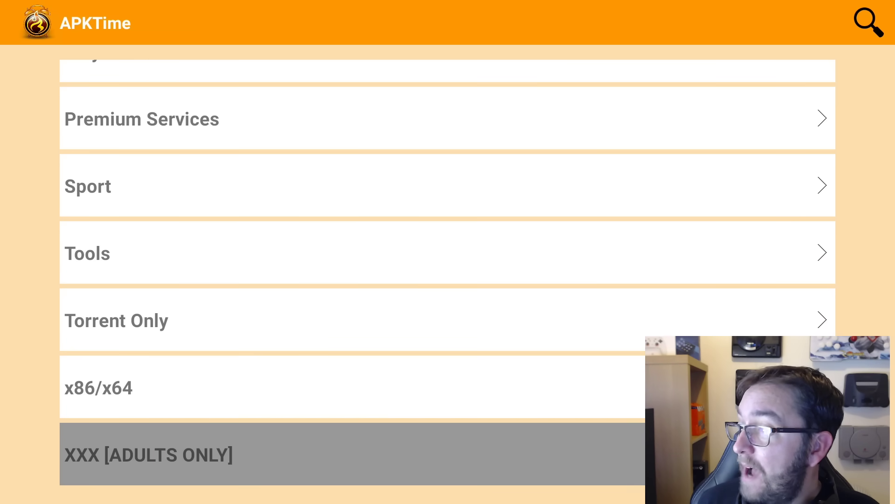
key(Up)
key(Up)
key(Up)
key(Up)
key(Up)
key(Up)
key(Up)
key(Up)
key(Up)
key(Up)
key(Up)
key(Up)
key(Up)
key(Up)
key(Up)
key(Up)
key(Up)
key(Up)
key(Up)
key(Up)
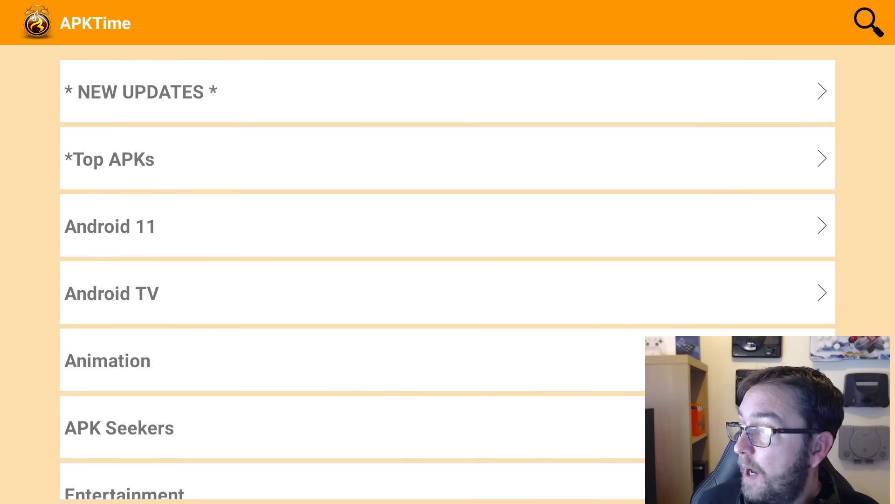
key(Down)
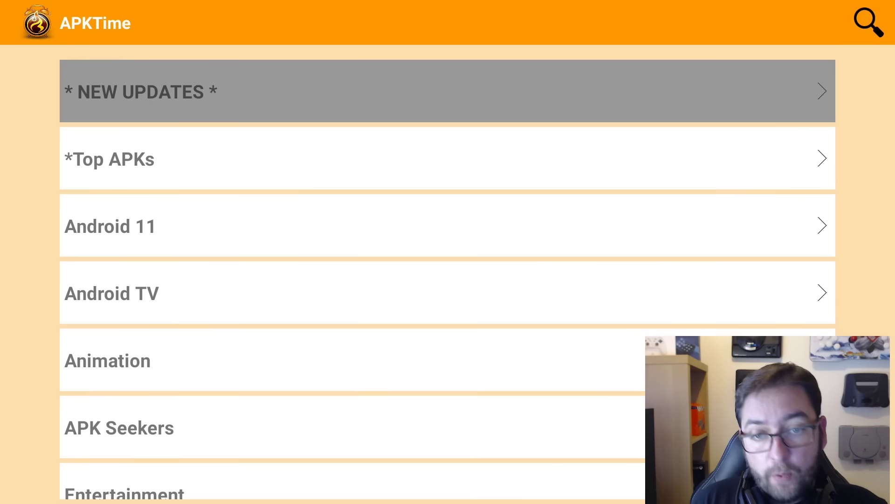
key(Home)
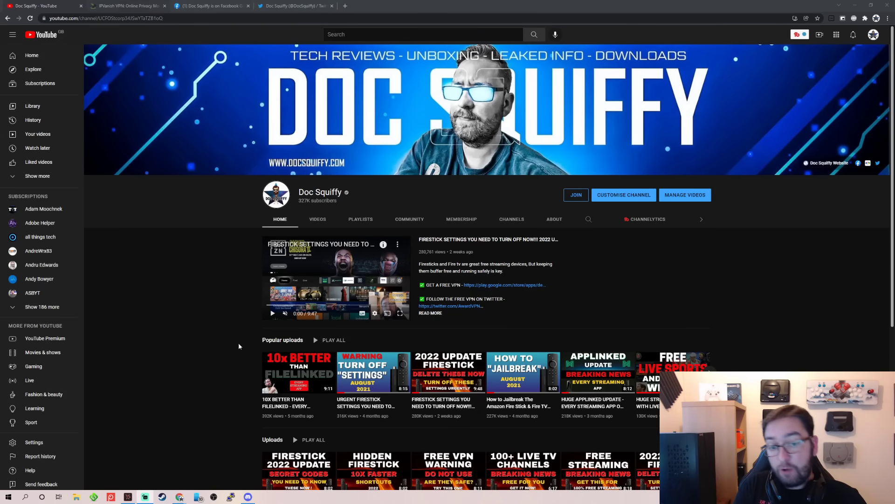
Show the channel's VIDEOS grid and skim the uploads, then switch to the IPVanish pricing tab
click(303, 223)
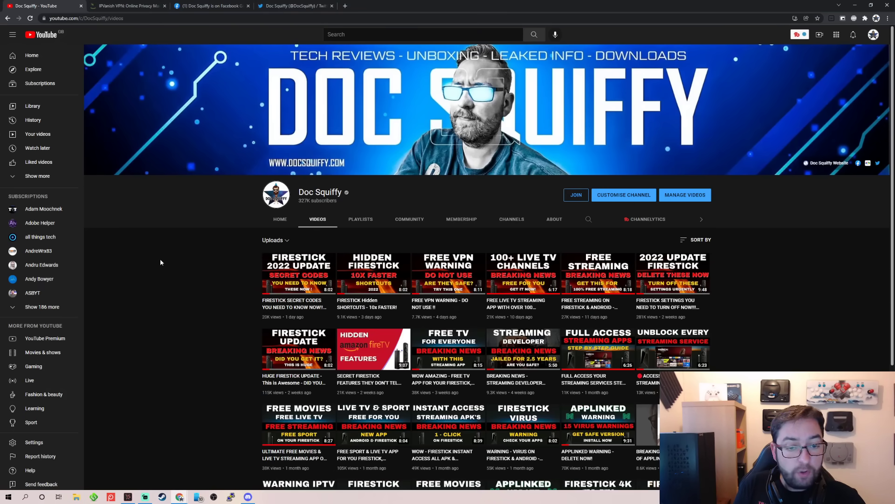
scroll(550, 339, down, 6)
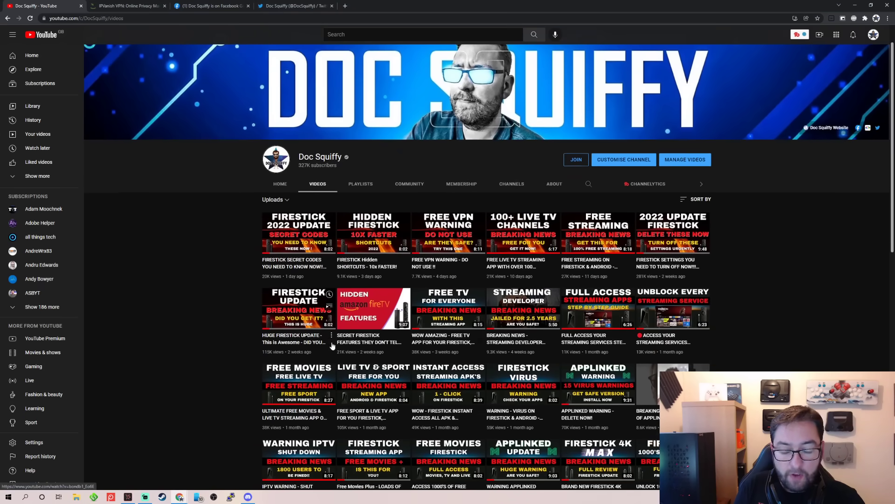
scroll(605, 342, down, 1)
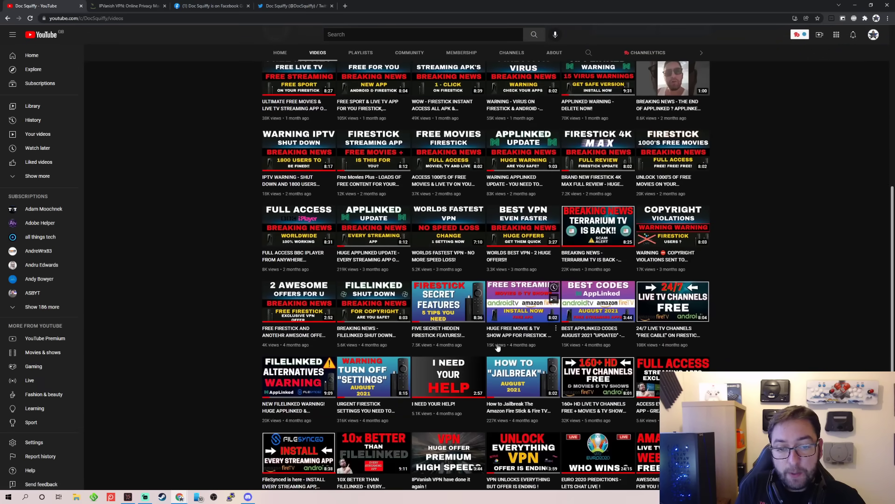
scroll(330, 328, up, 7)
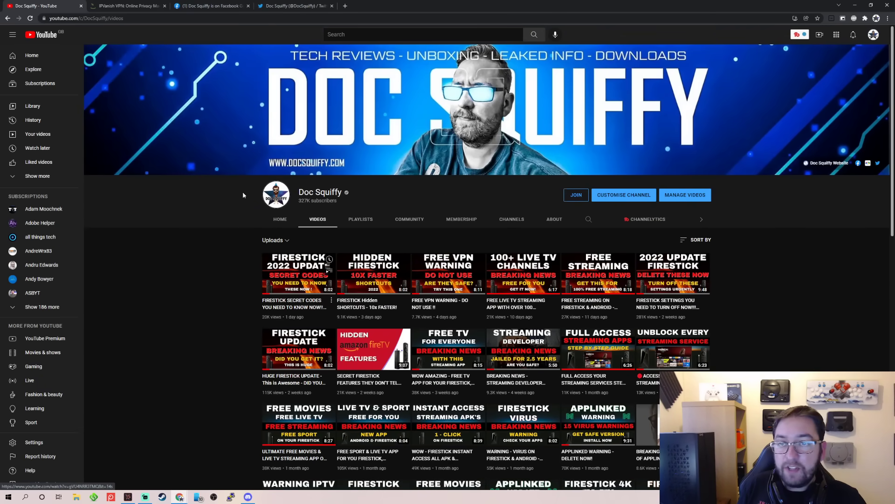
click(137, 5)
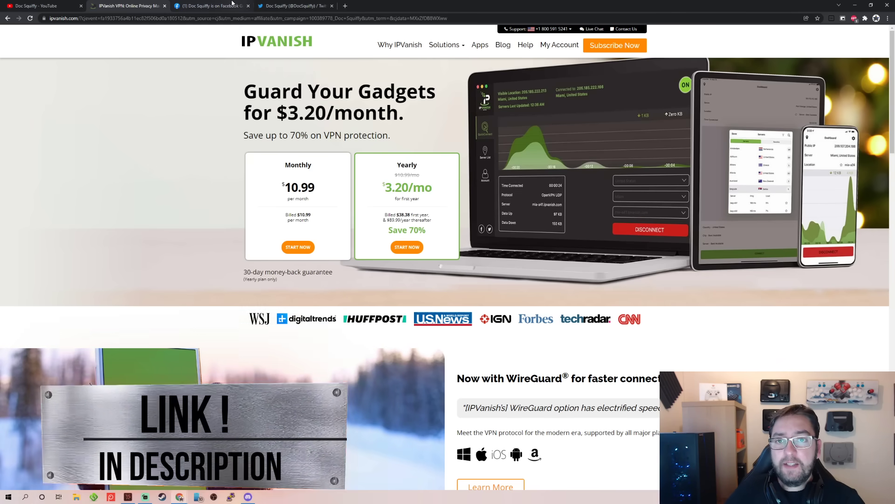
Switch to the channel's Twitter profile tab and skim the posts
click(296, 5)
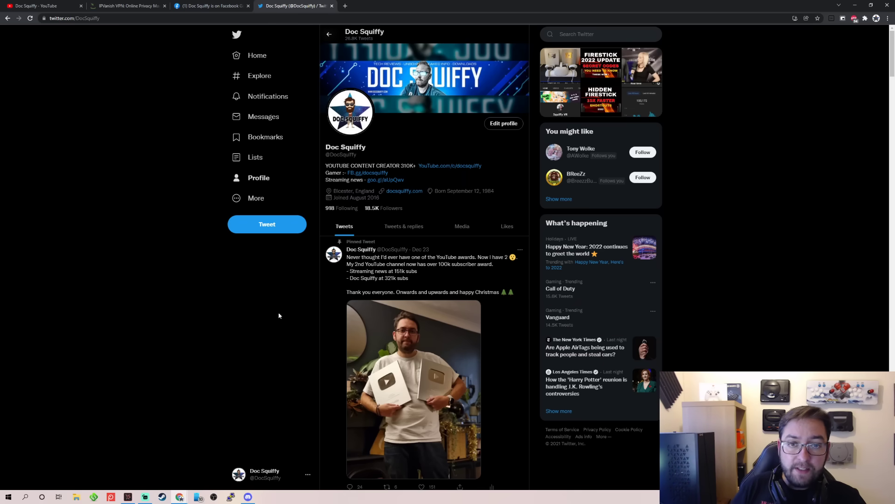
scroll(282, 345, down, 6)
scroll(285, 351, up, 6)
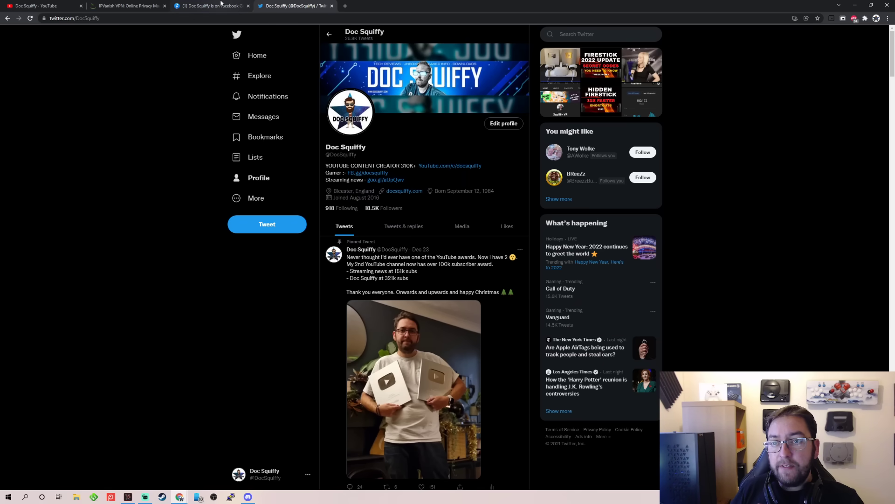
Open the Facebook Gaming page, dismiss the notification popup, and skim the page
click(221, 5)
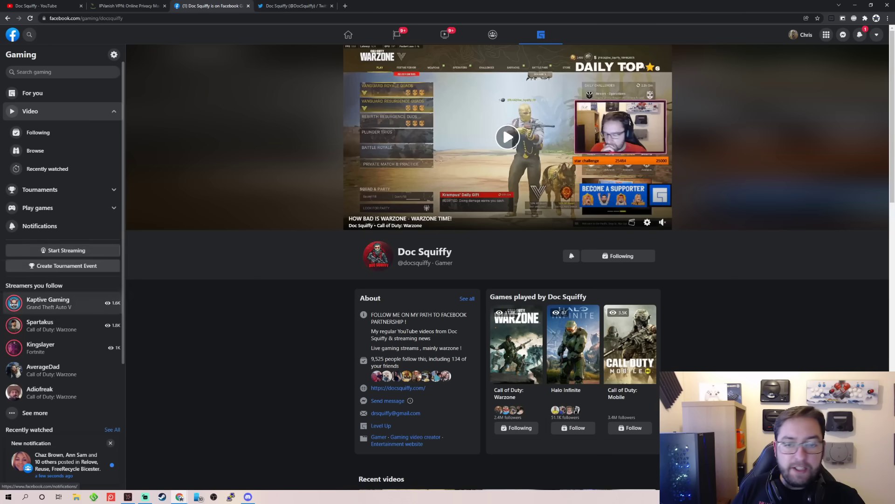
click(111, 444)
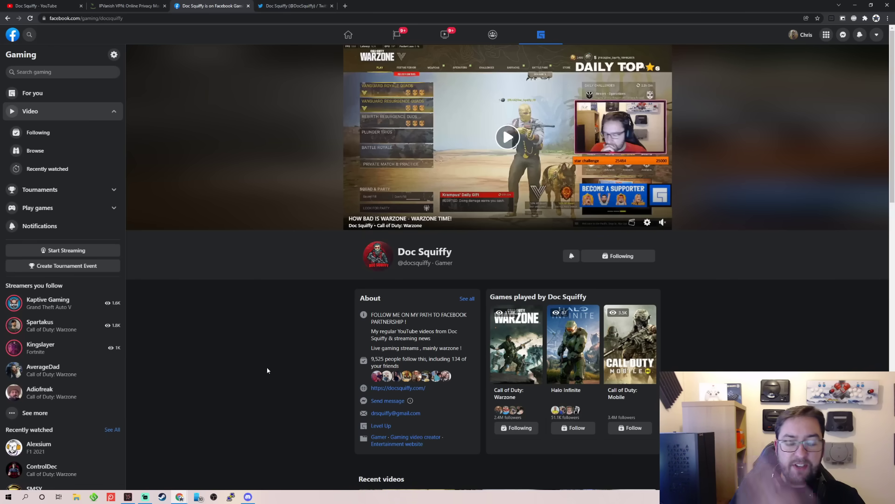
scroll(267, 366, down, 5)
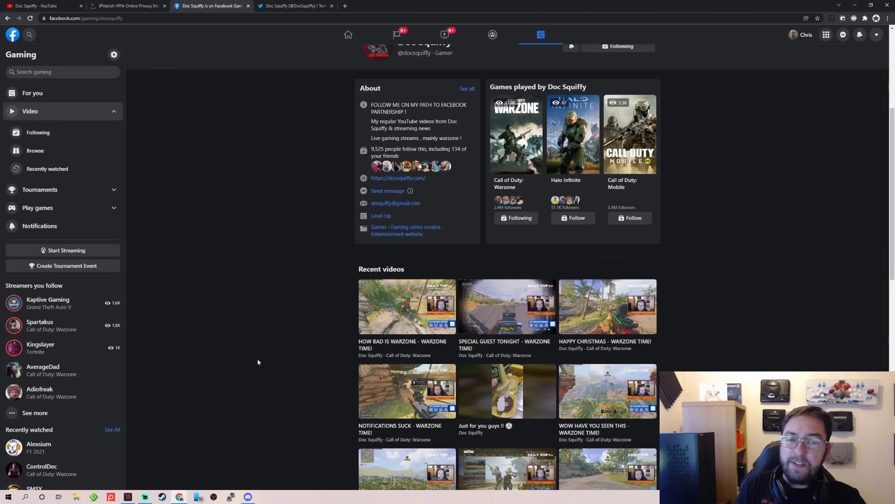
scroll(258, 362, up, 5)
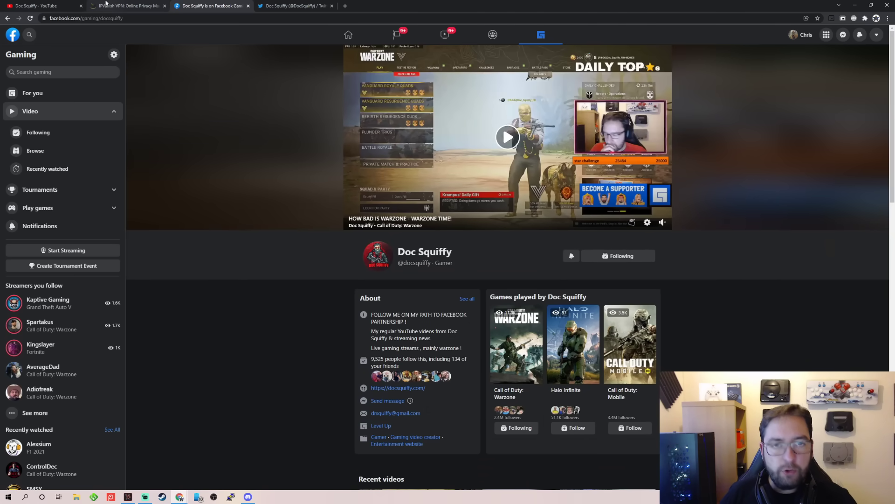
click(61, 4)
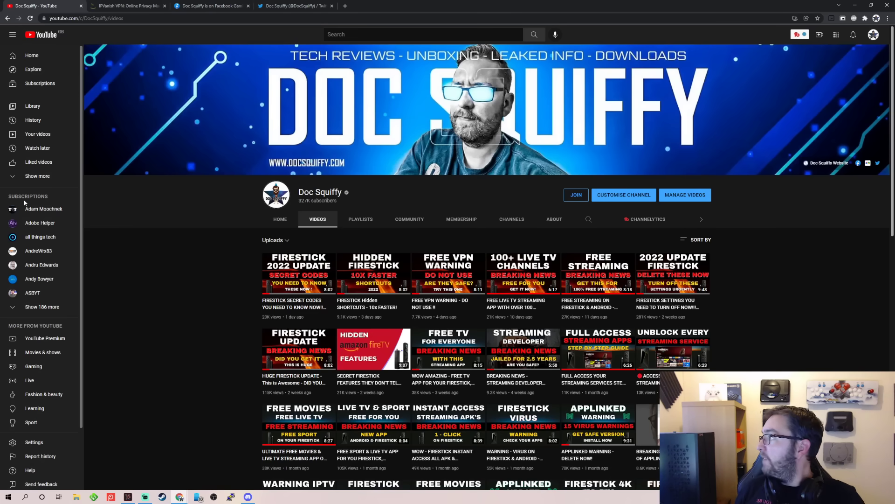